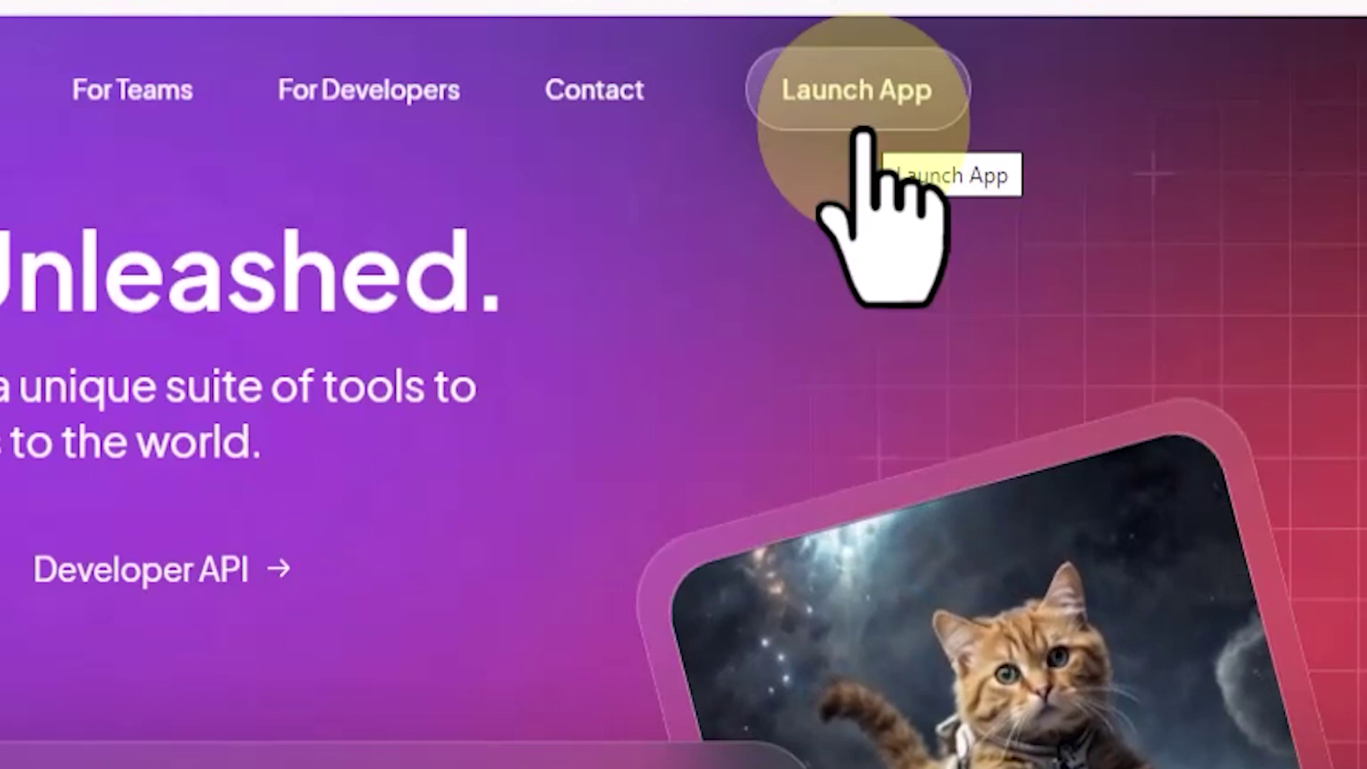
Launch the Leonardo.Ai web app to reach its AI tools dashboard
{"action": "left_click", "coordinate": [347, 12]}
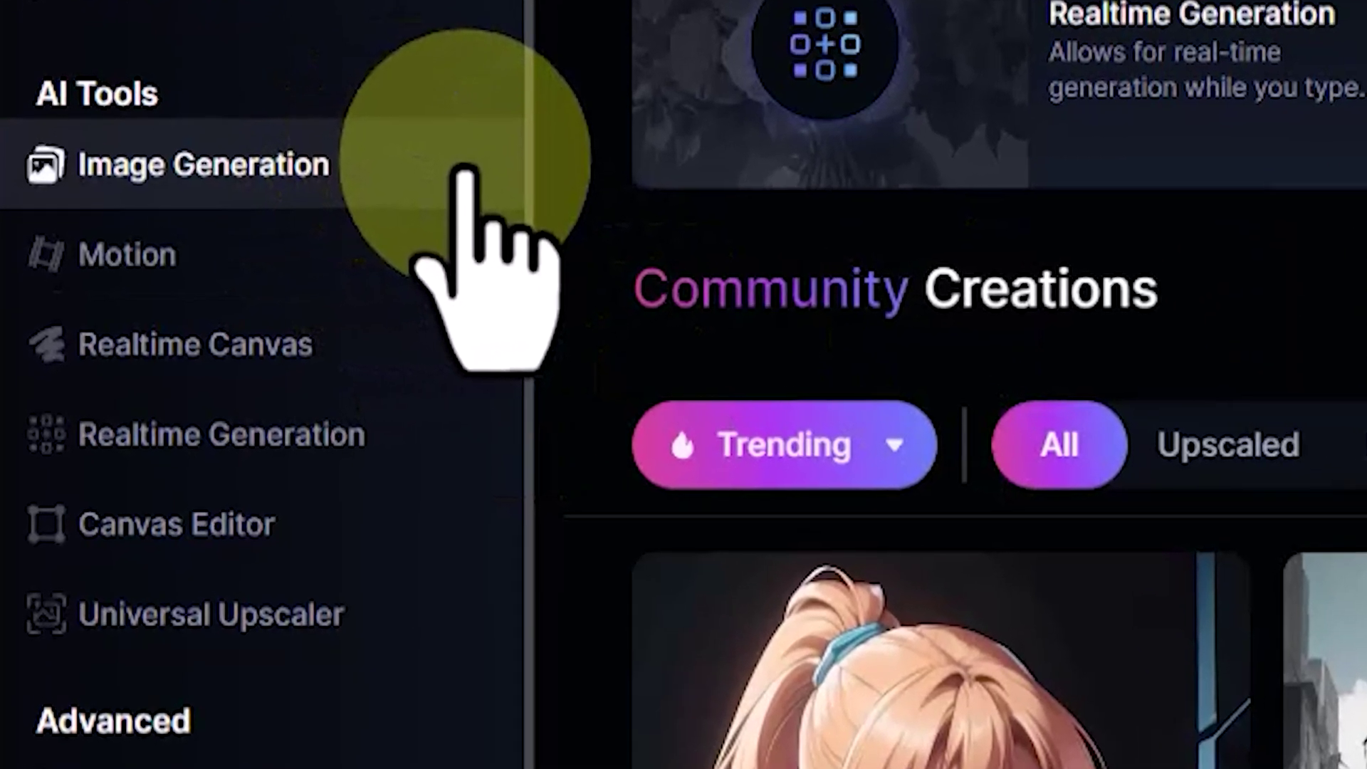
Open Image Generation and paste the tattooed punk-singer bedroom prompt into the prompt box
{"action": "left_click", "coordinate": [427, 174]}
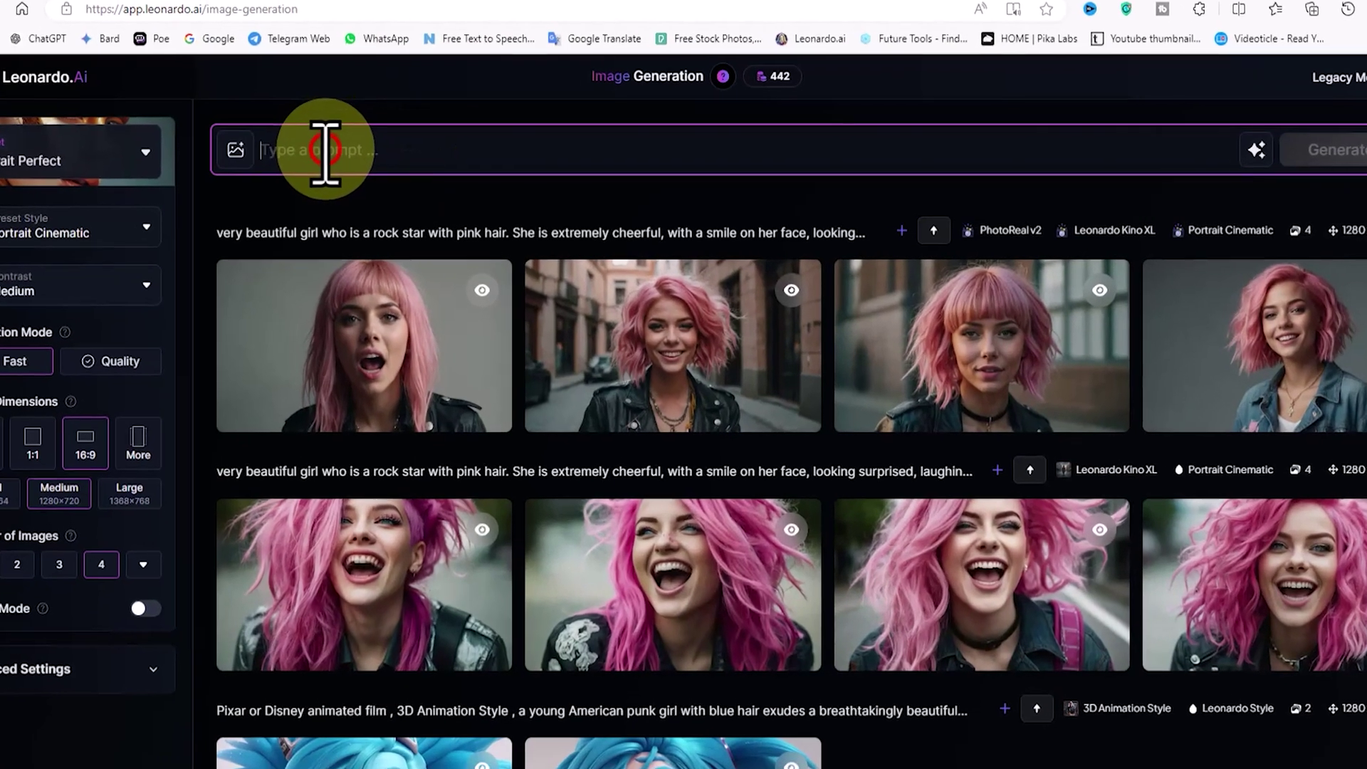
{"action": "right_click", "coordinate": [345, 159]}
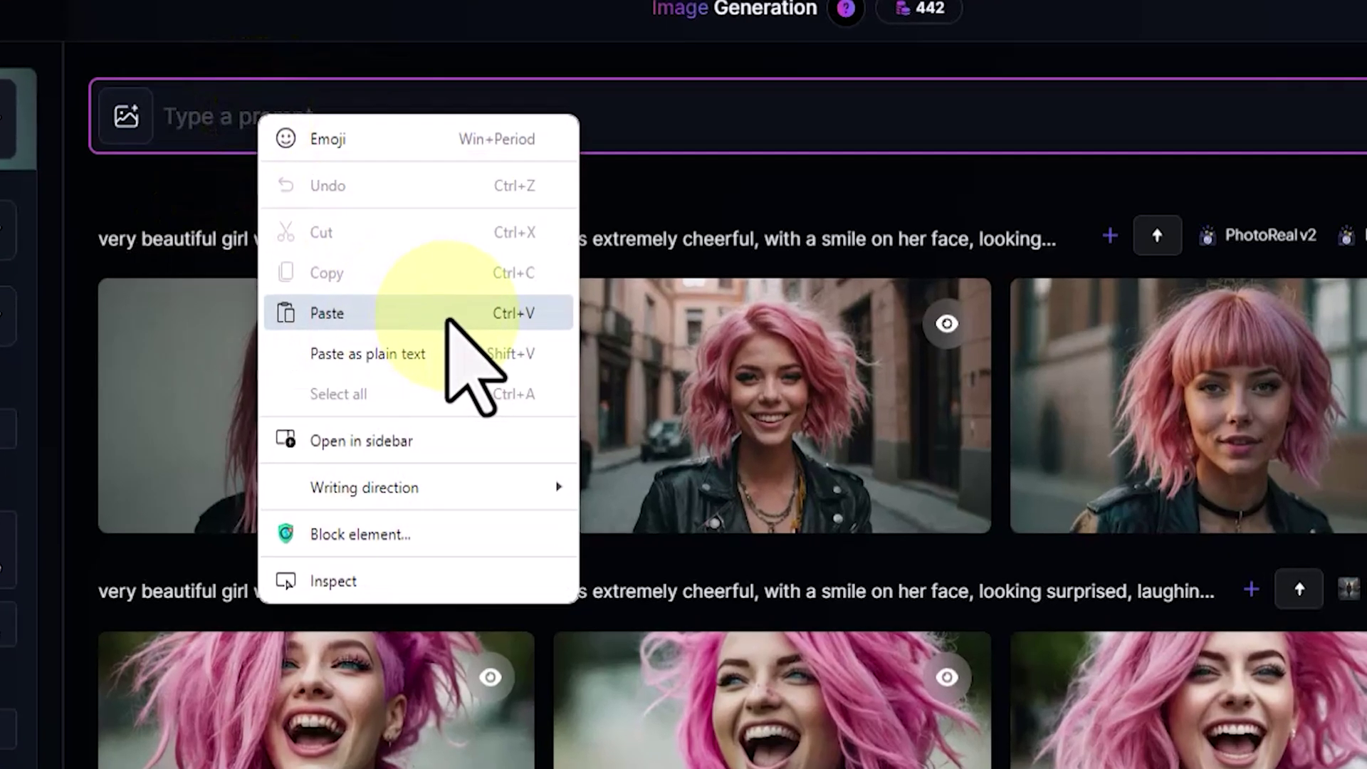
{"action": "left_click", "coordinate": [450, 315]}
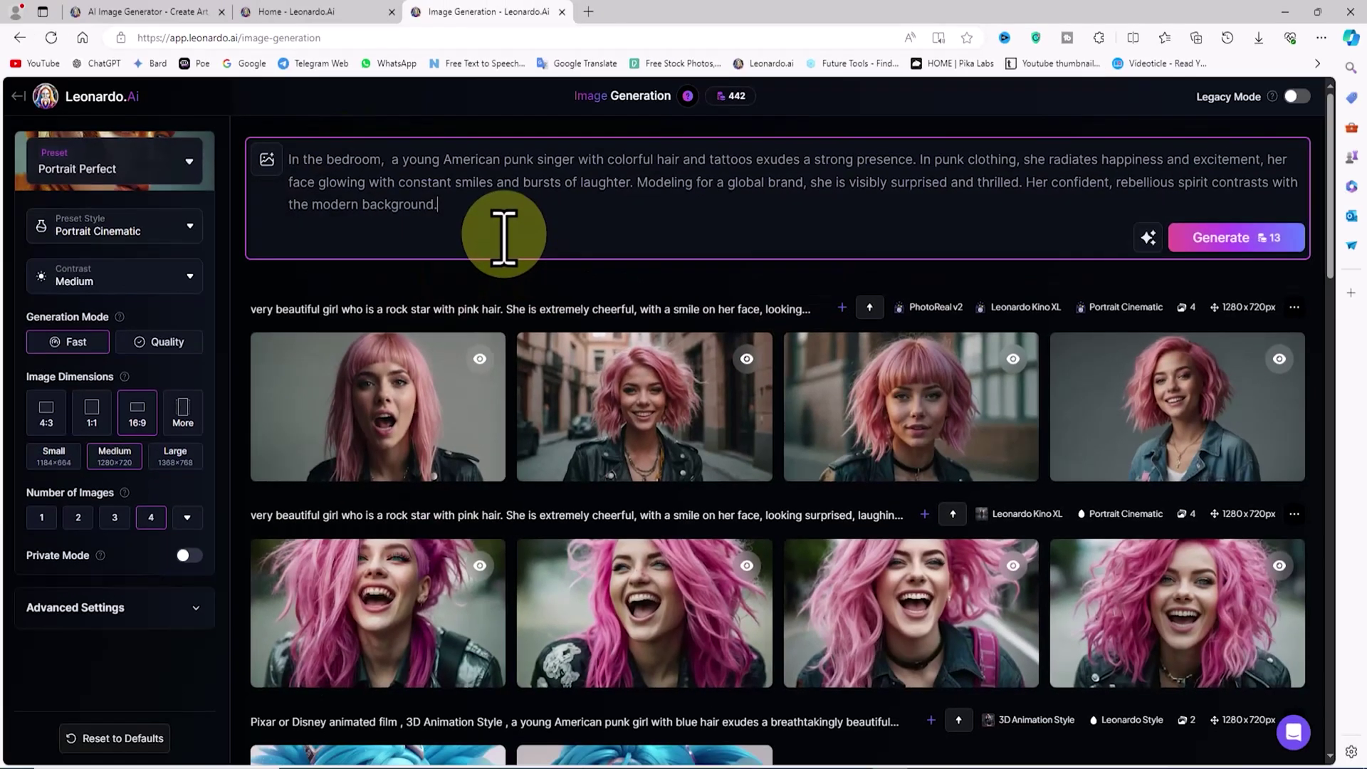
Set Preset Style to Portrait Bokeh, contrast to Medium and generation mode to Quality
{"action": "left_click", "coordinate": [178, 158]}
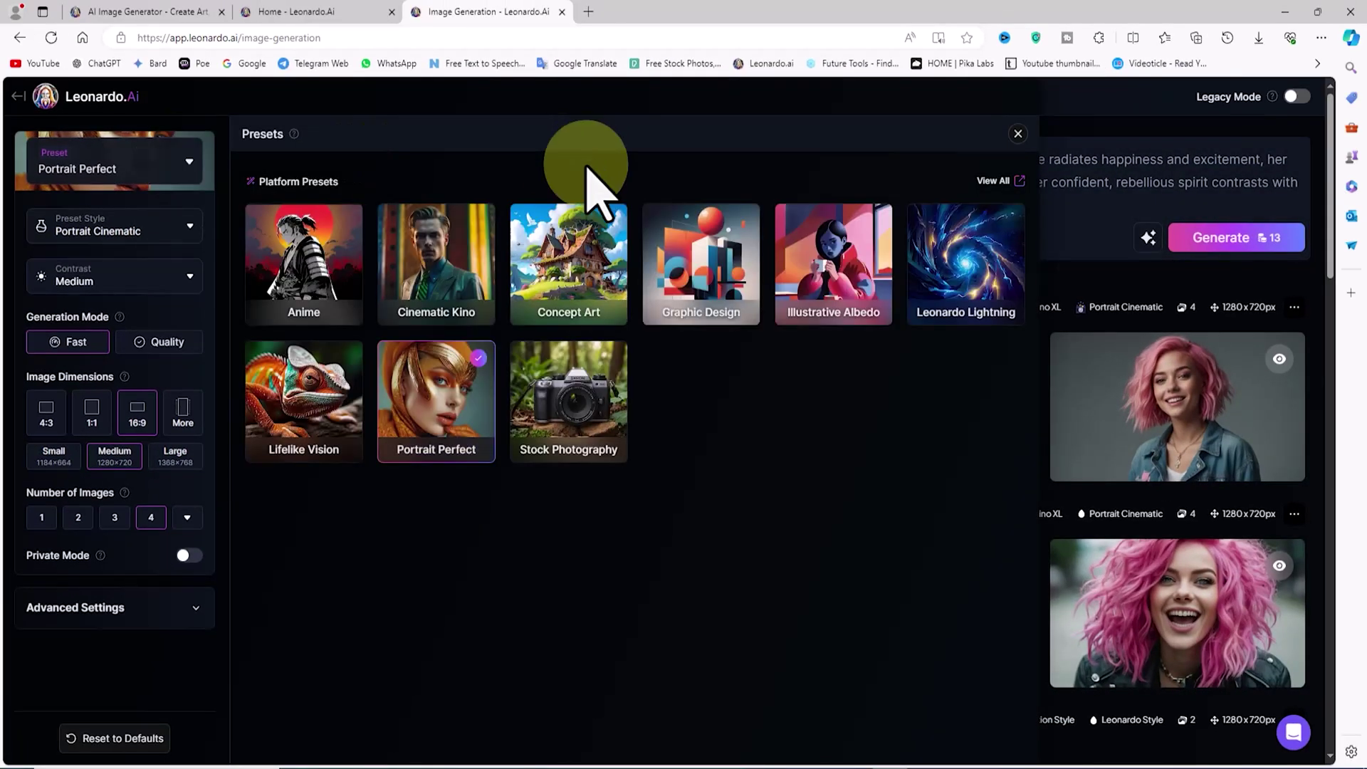
{"action": "left_click", "coordinate": [1019, 134]}
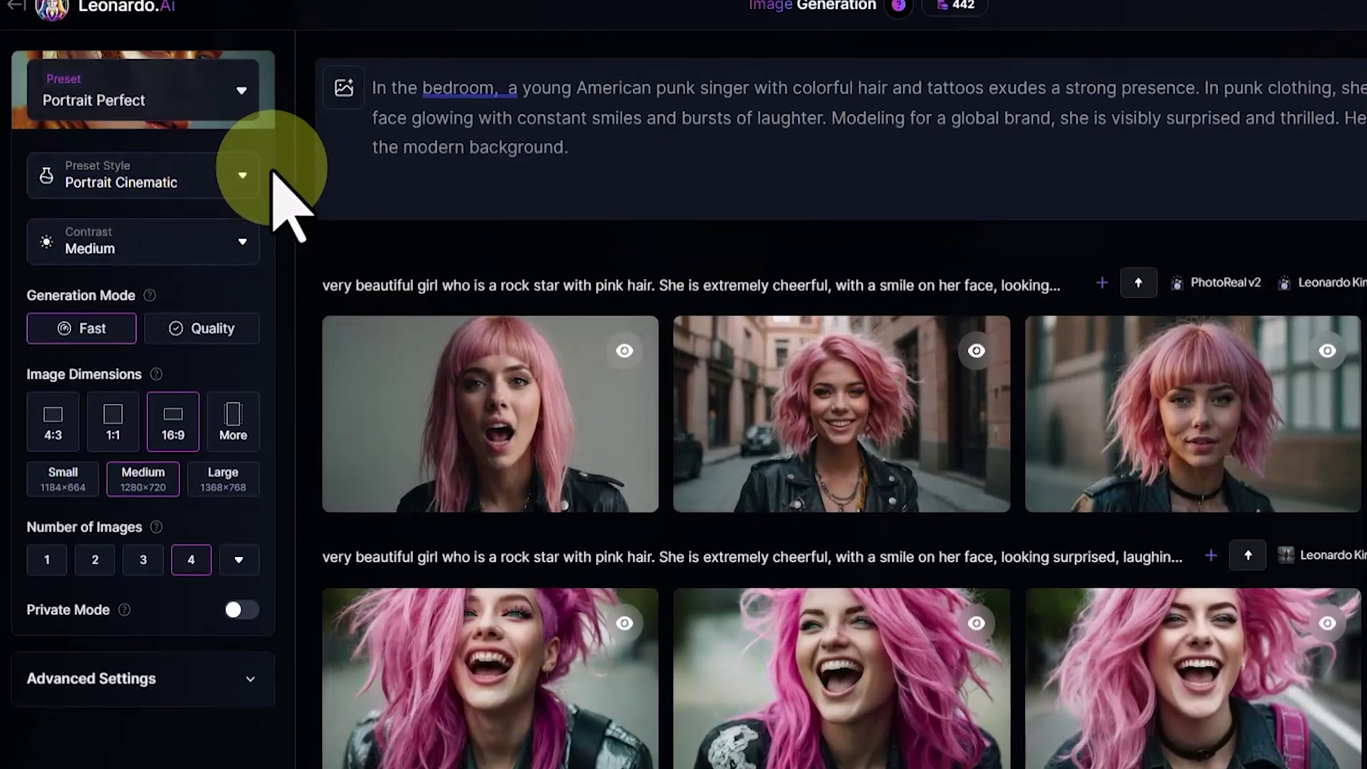
{"action": "left_click", "coordinate": [189, 225]}
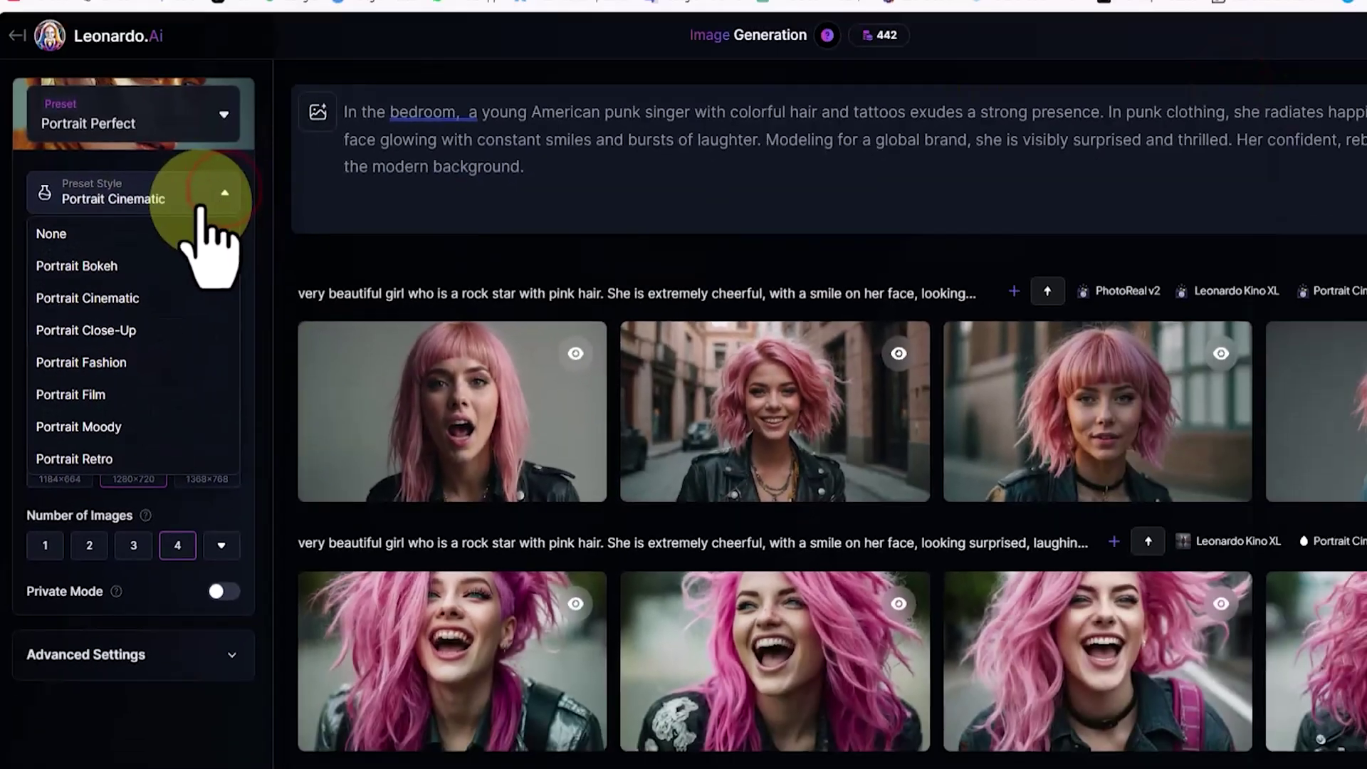
{"action": "left_click", "coordinate": [267, 199]}
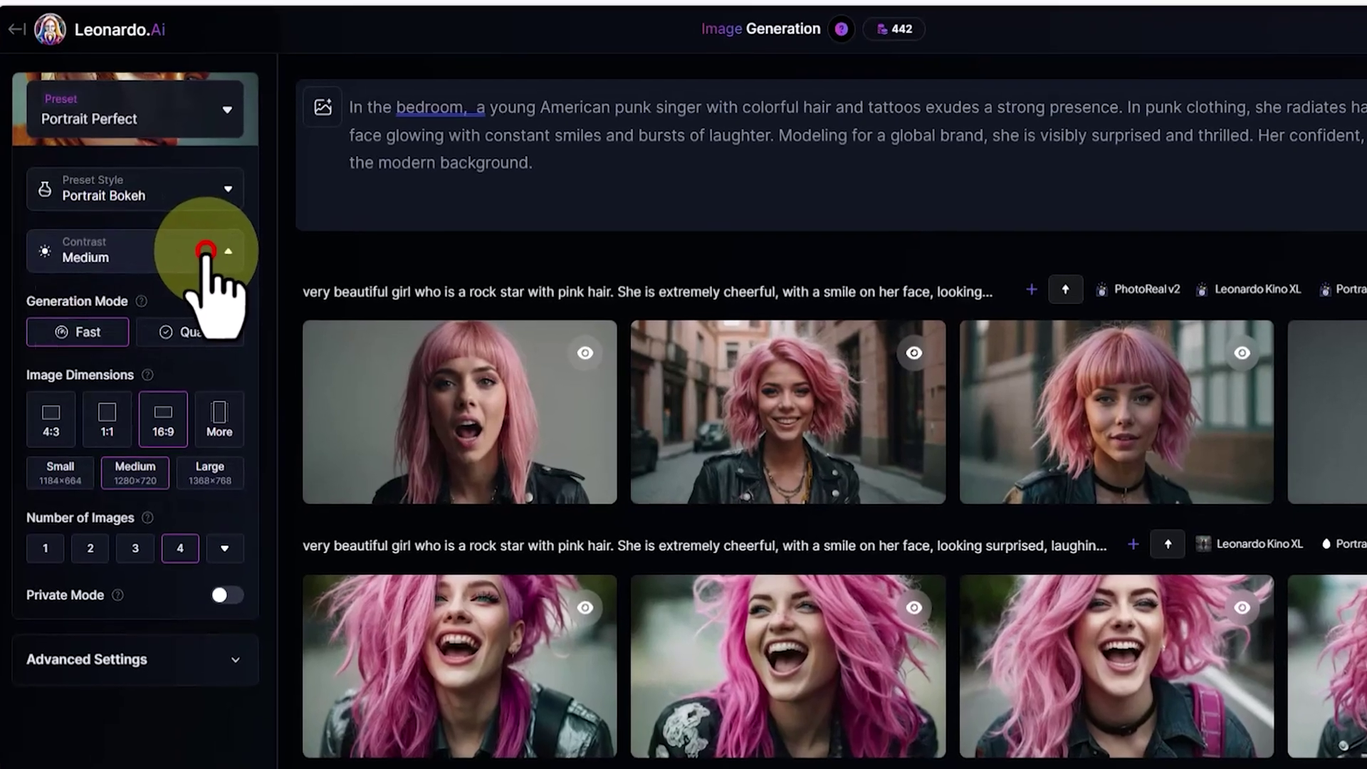
{"action": "left_click", "coordinate": [165, 279]}
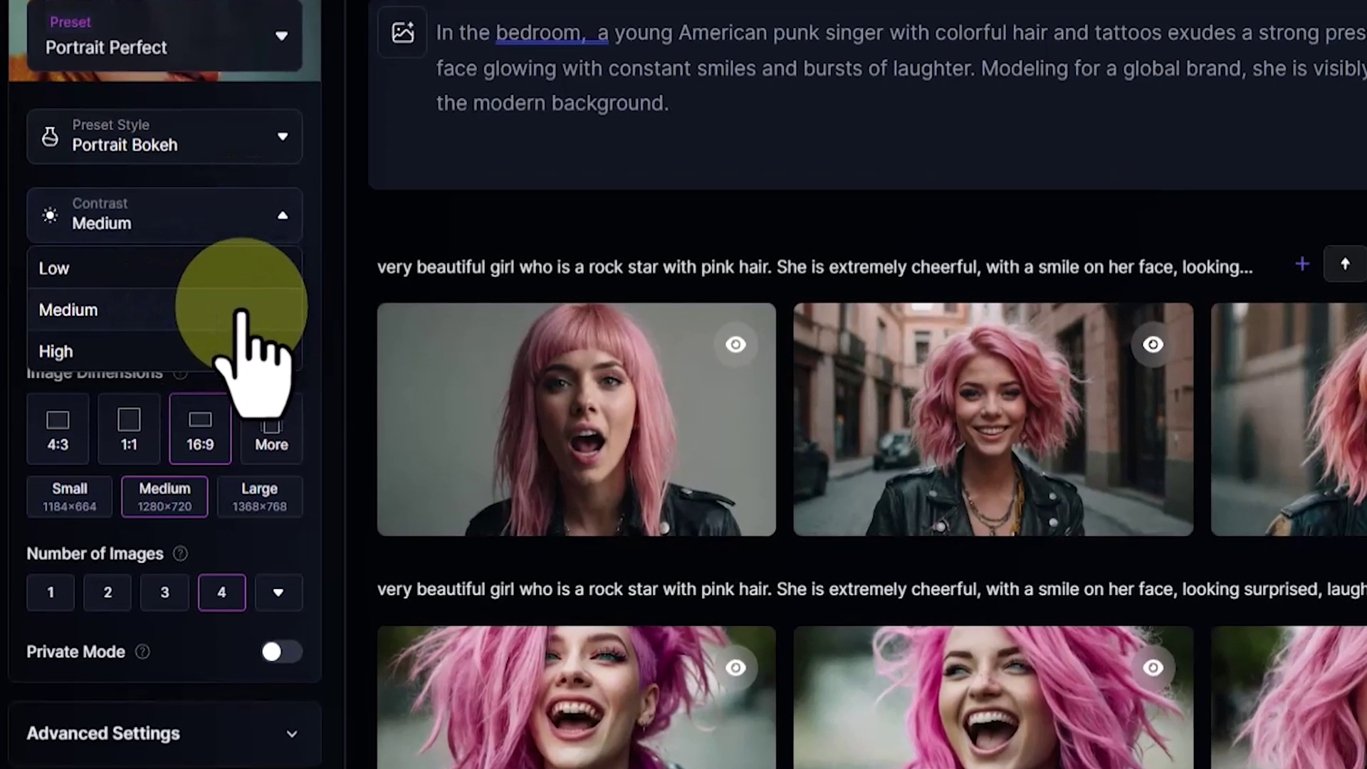
{"action": "left_click", "coordinate": [207, 320]}
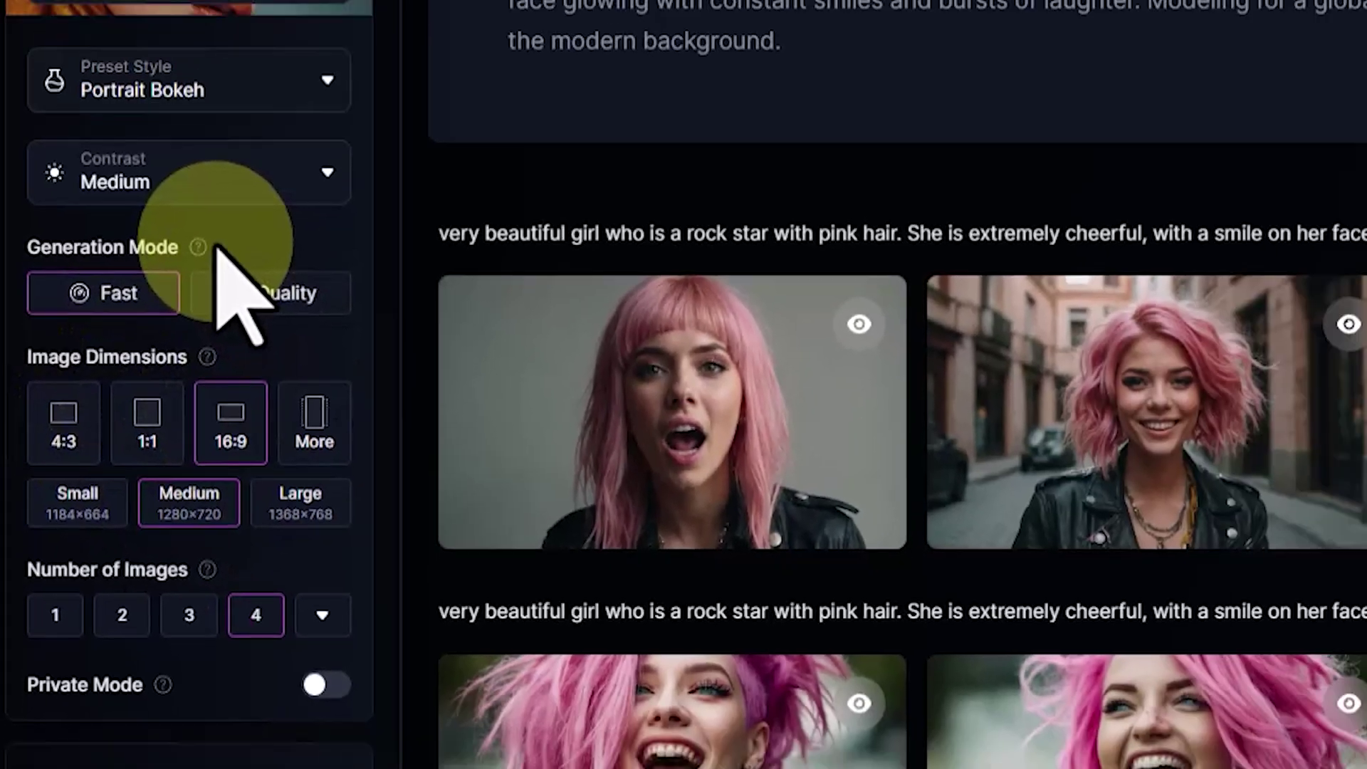
{"action": "left_click", "coordinate": [249, 289]}
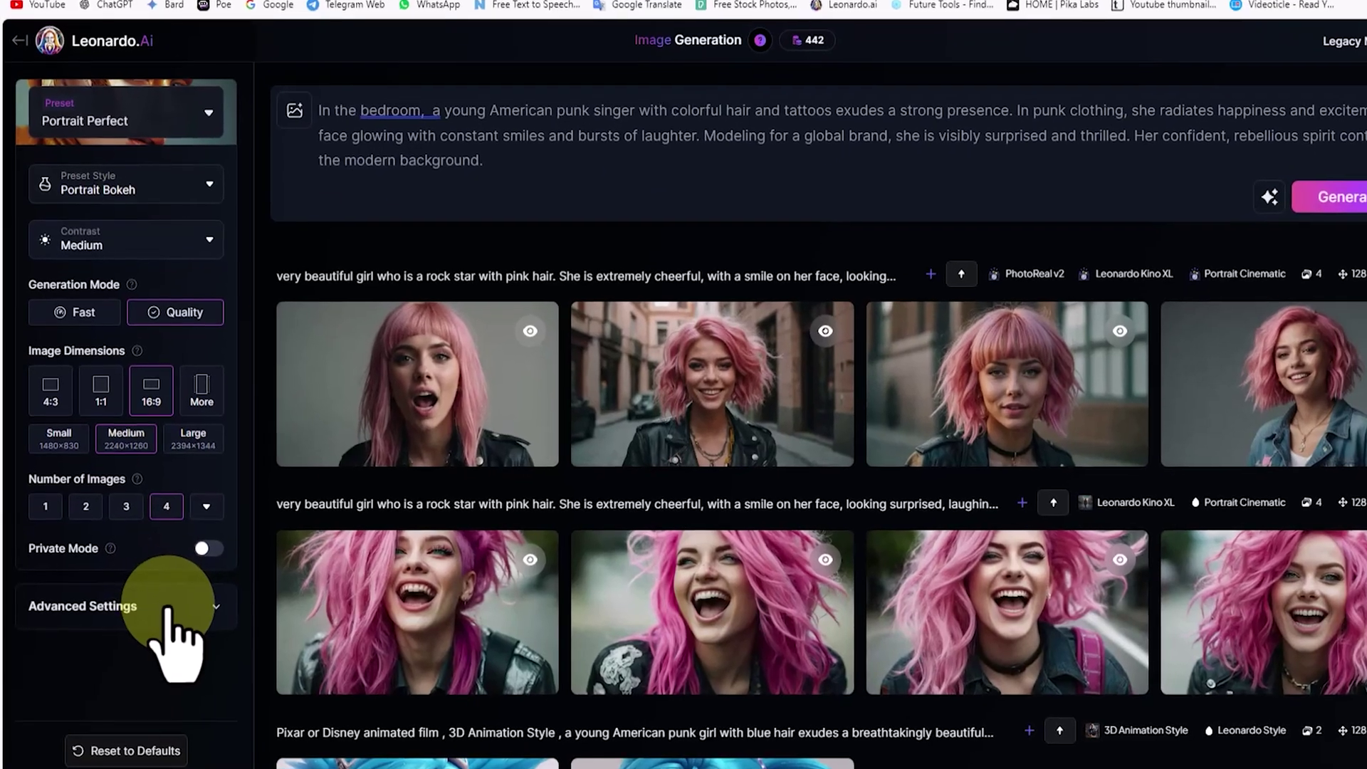
Expand the advanced settings and keep Leonardo Kino XL as the model
{"action": "left_click", "coordinate": [396, 511]}
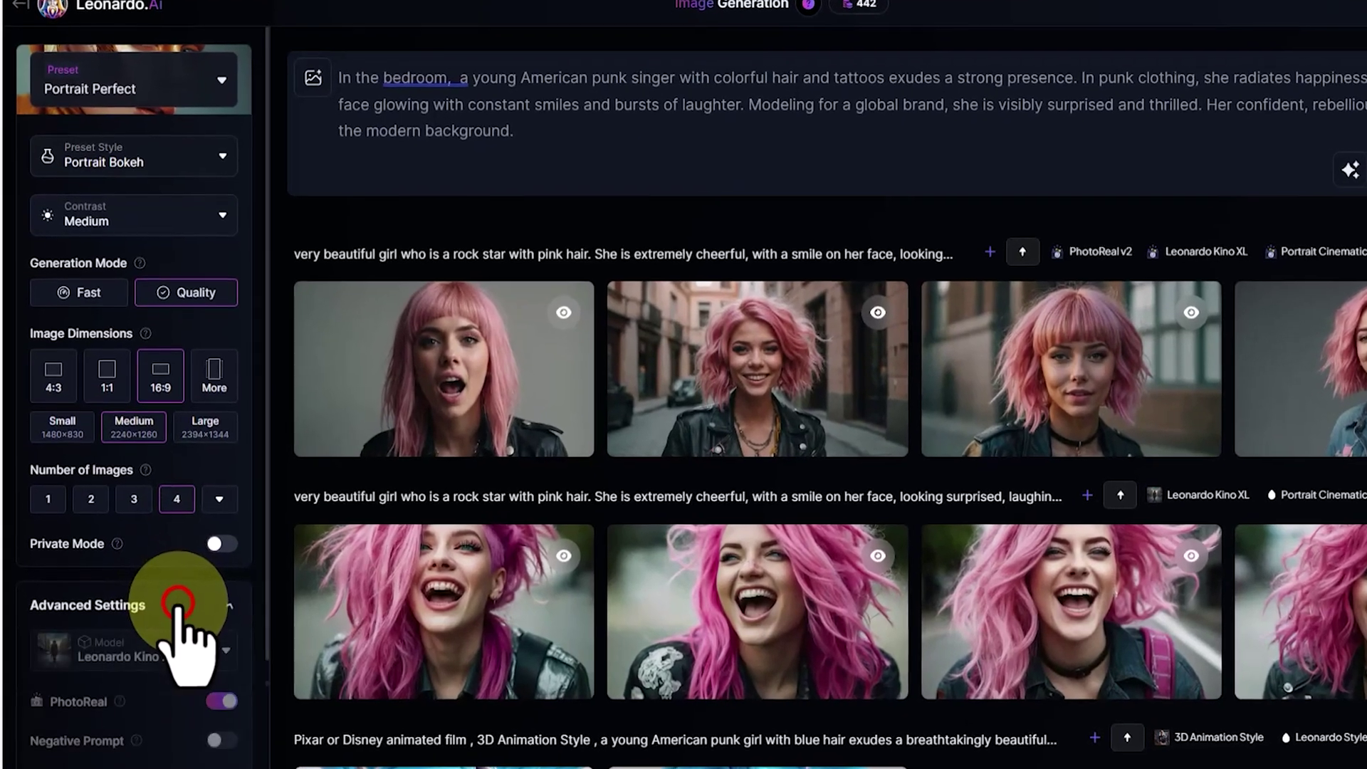
{"action": "scroll", "coordinate": [40, 551], "scroll_direction": "down", "scroll_amount": 4}
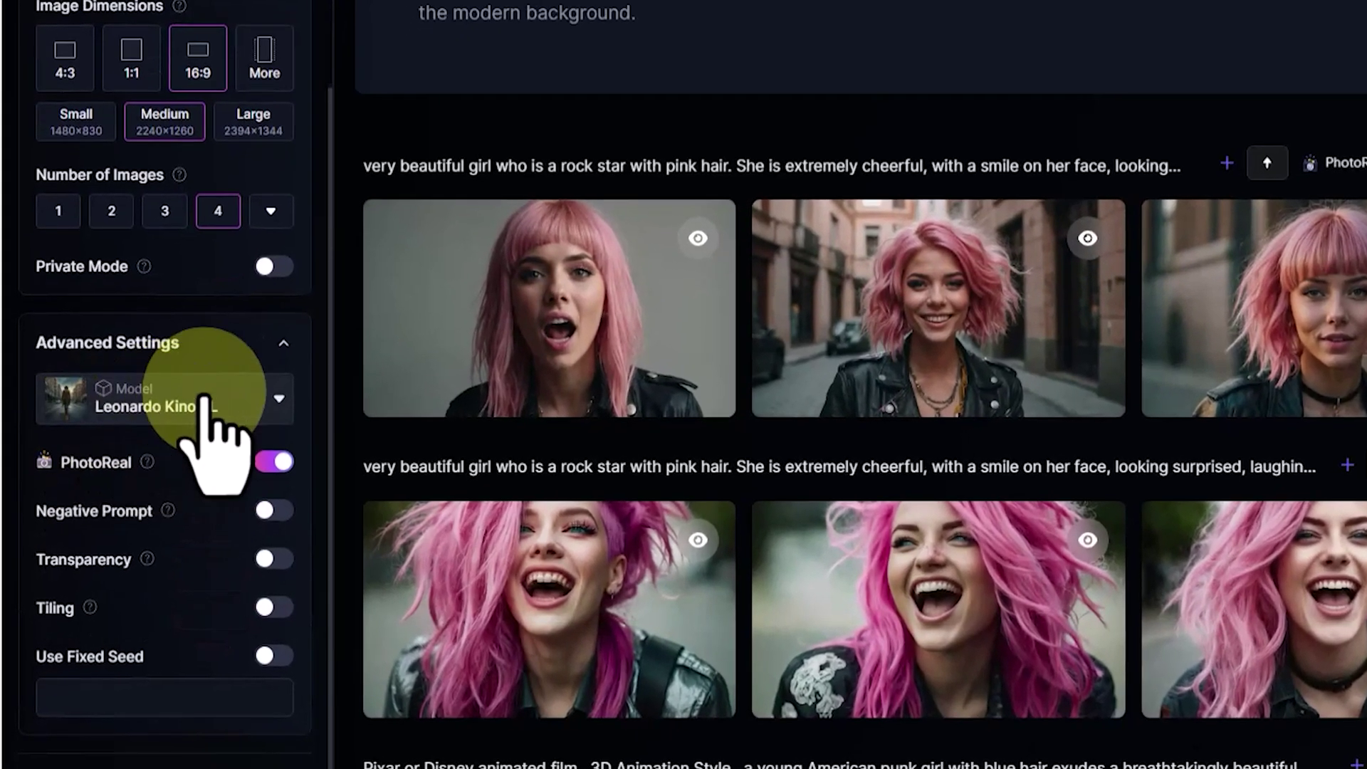
{"action": "left_click", "coordinate": [207, 403]}
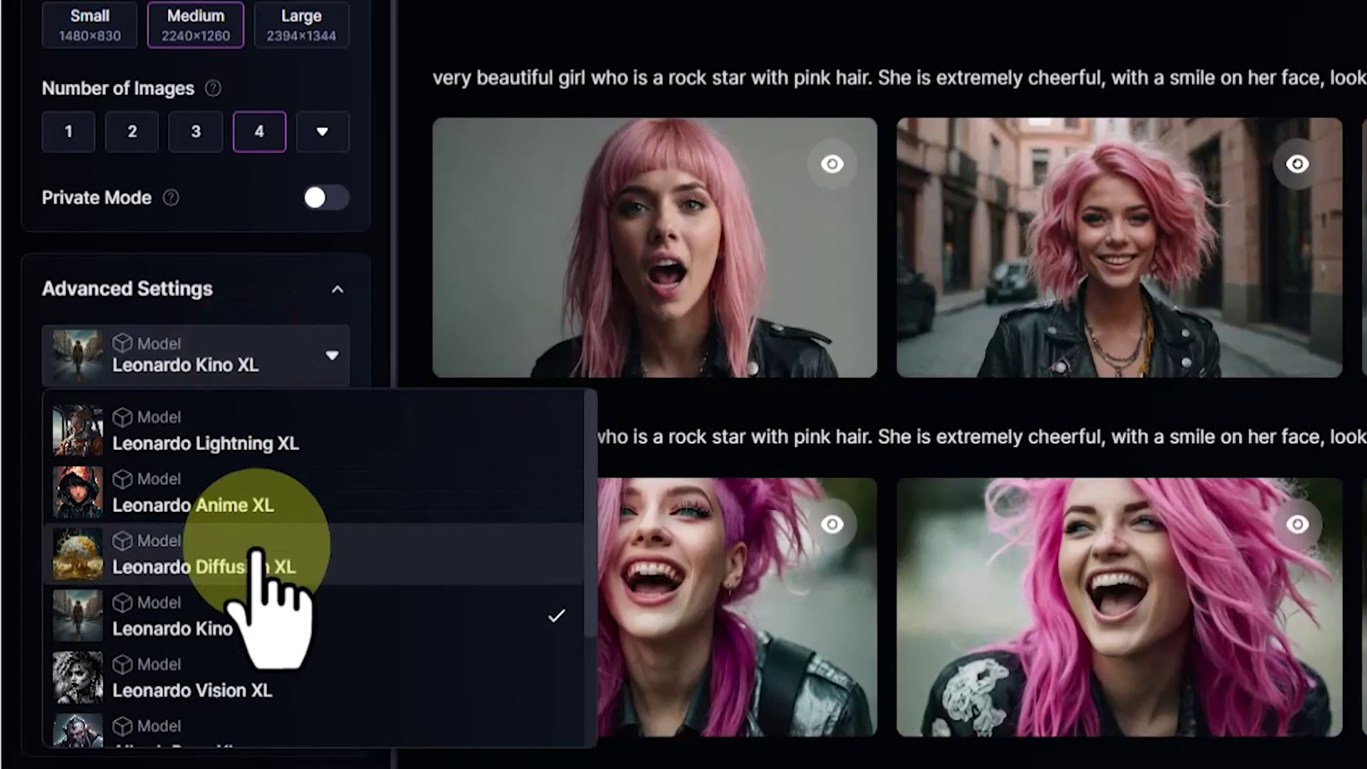
{"action": "scroll", "coordinate": [257, 555], "scroll_direction": "down", "scroll_amount": 2}
{"action": "scroll", "coordinate": [264, 569], "scroll_direction": "up", "scroll_amount": 2}
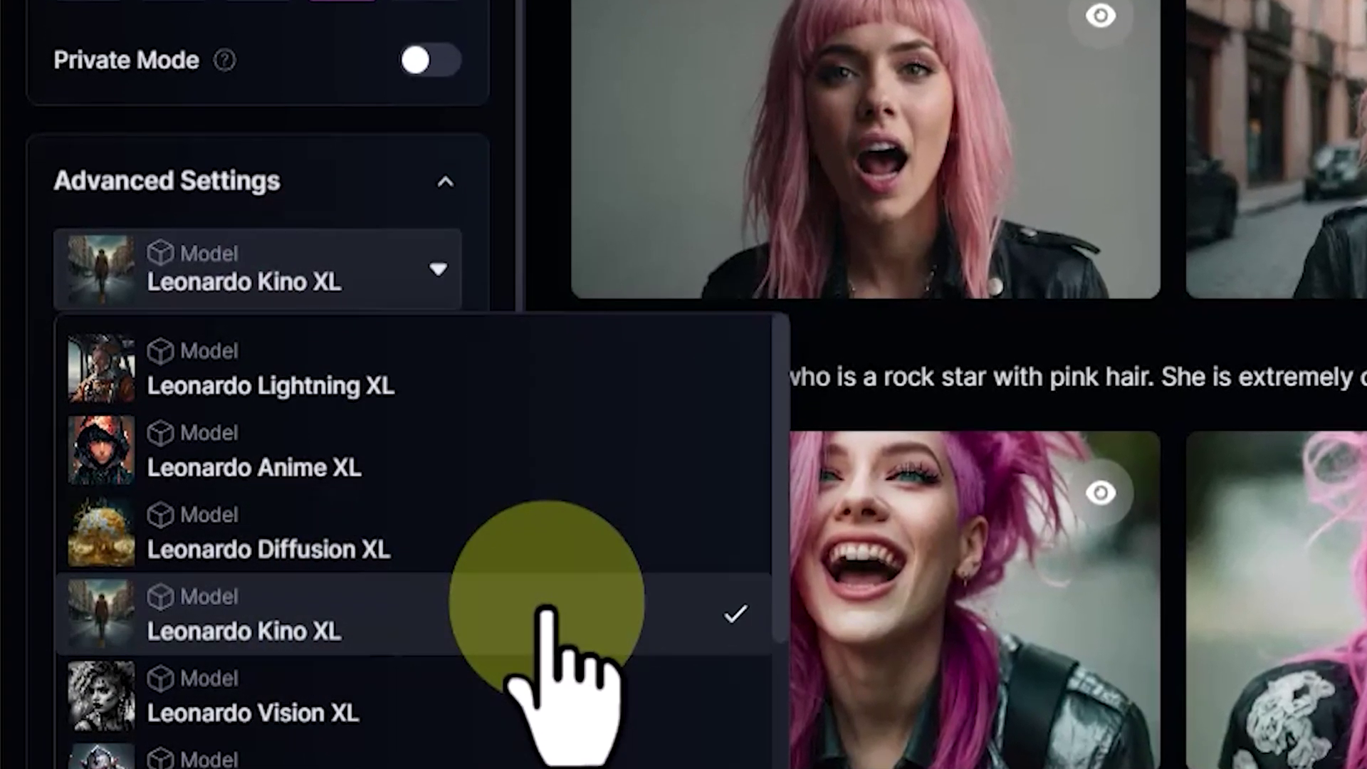
{"action": "left_click", "coordinate": [438, 269]}
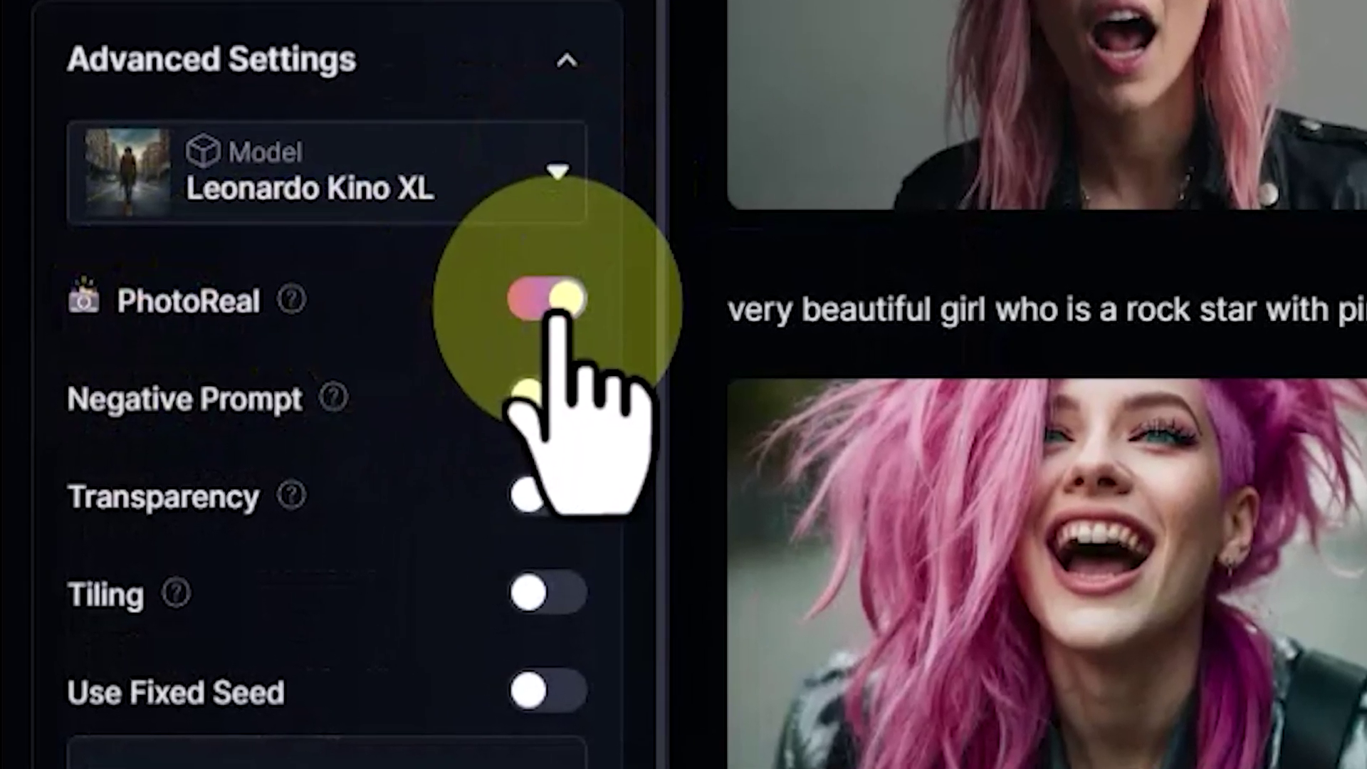
Turn PhotoReal on and leave the negative prompt switched off
{"action": "left_click", "coordinate": [534, 307]}
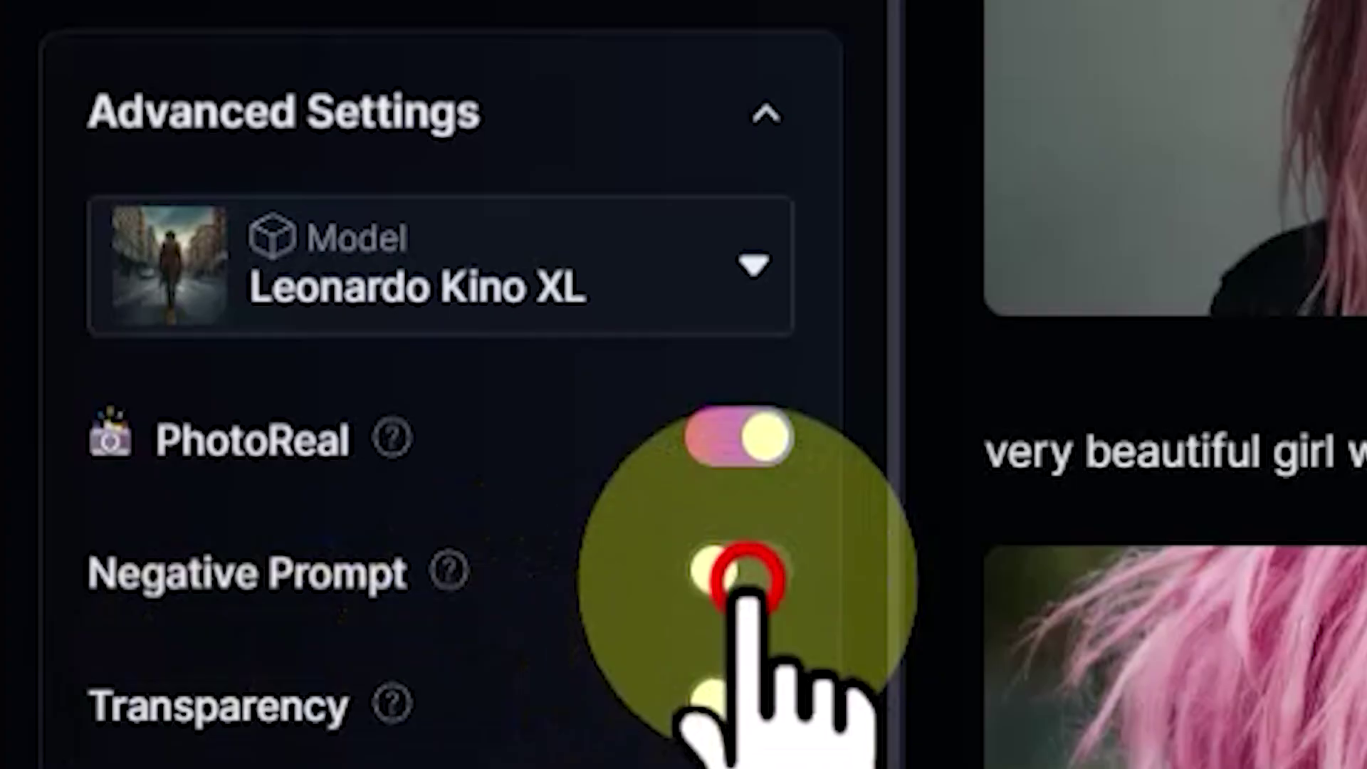
{"action": "left_click", "coordinate": [747, 573]}
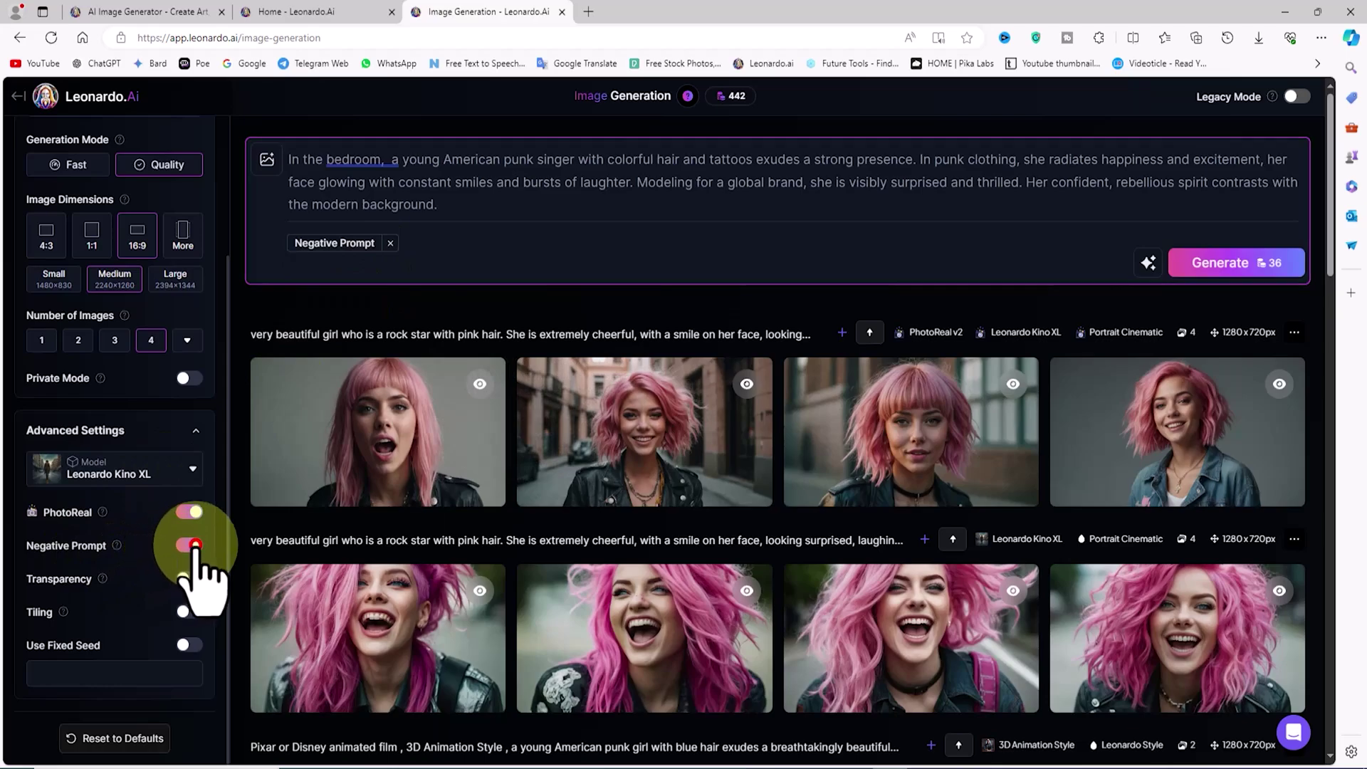
{"action": "left_click", "coordinate": [194, 547]}
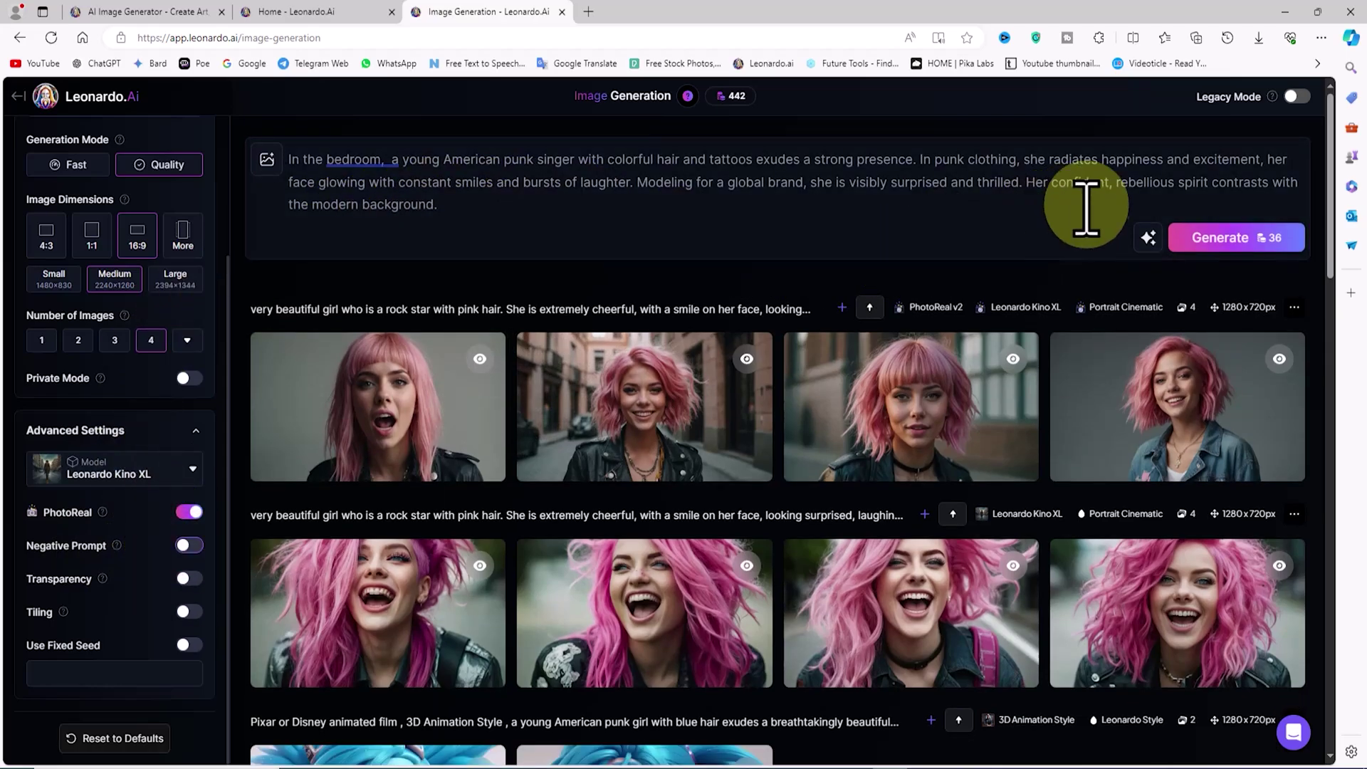
Generate four bedroom punk-singer images and browse all four in the full-size viewer
{"action": "left_click", "coordinate": [1294, 239]}
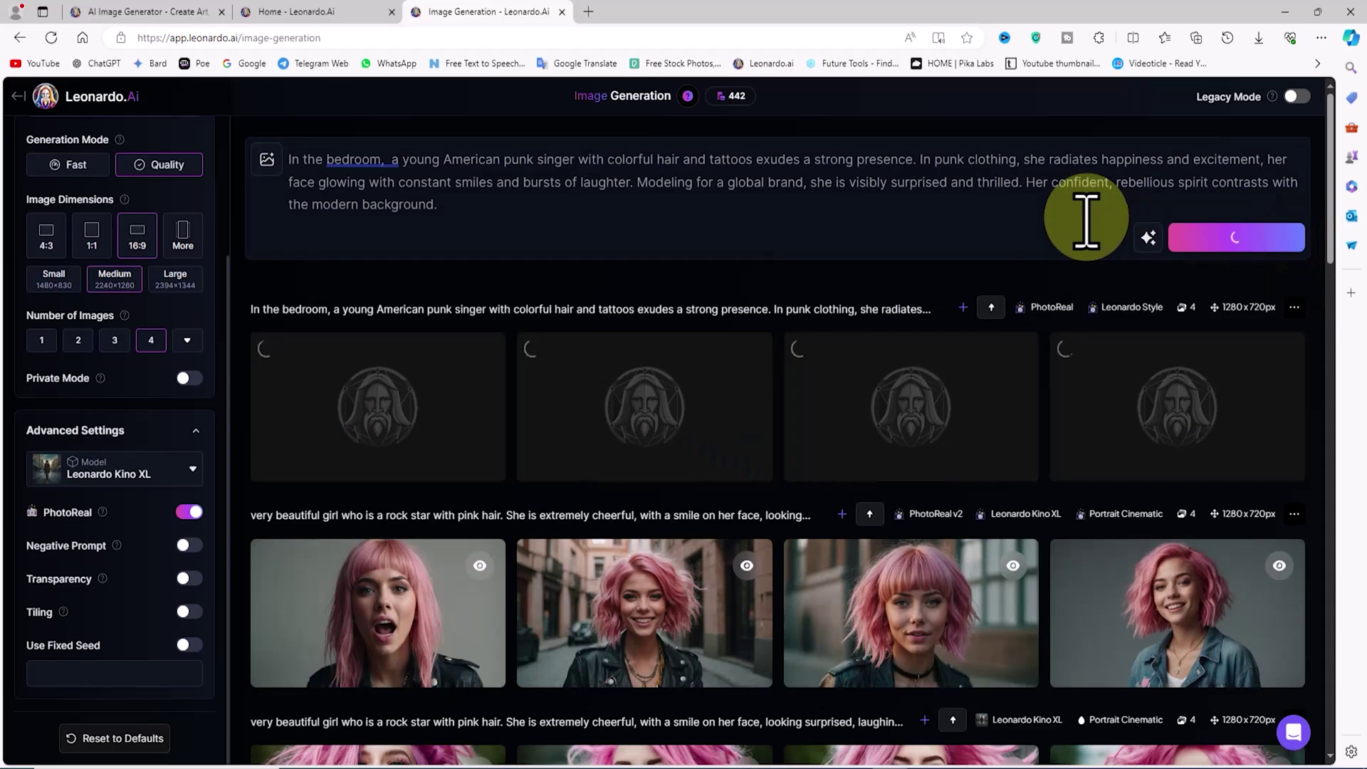
{"action": "left_click", "coordinate": [430, 372]}
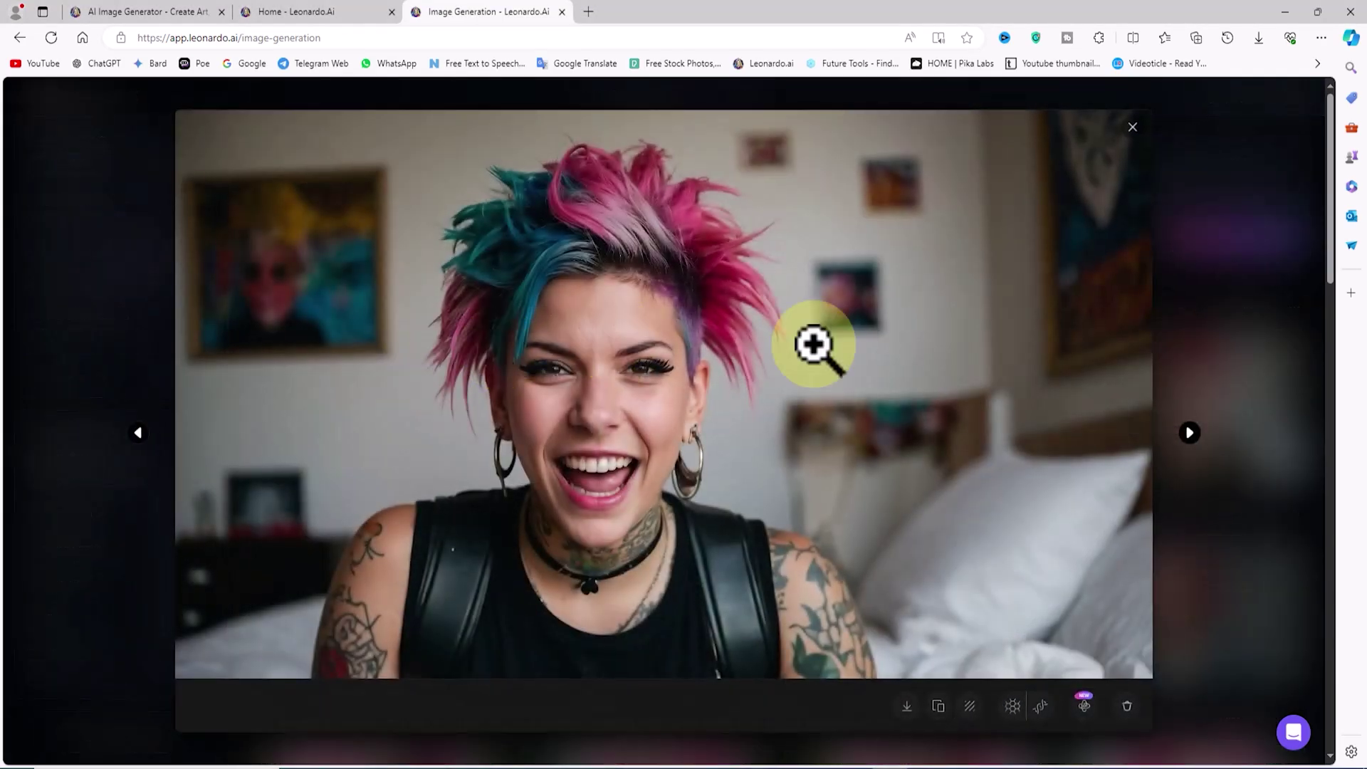
{"action": "left_click", "coordinate": [1190, 431]}
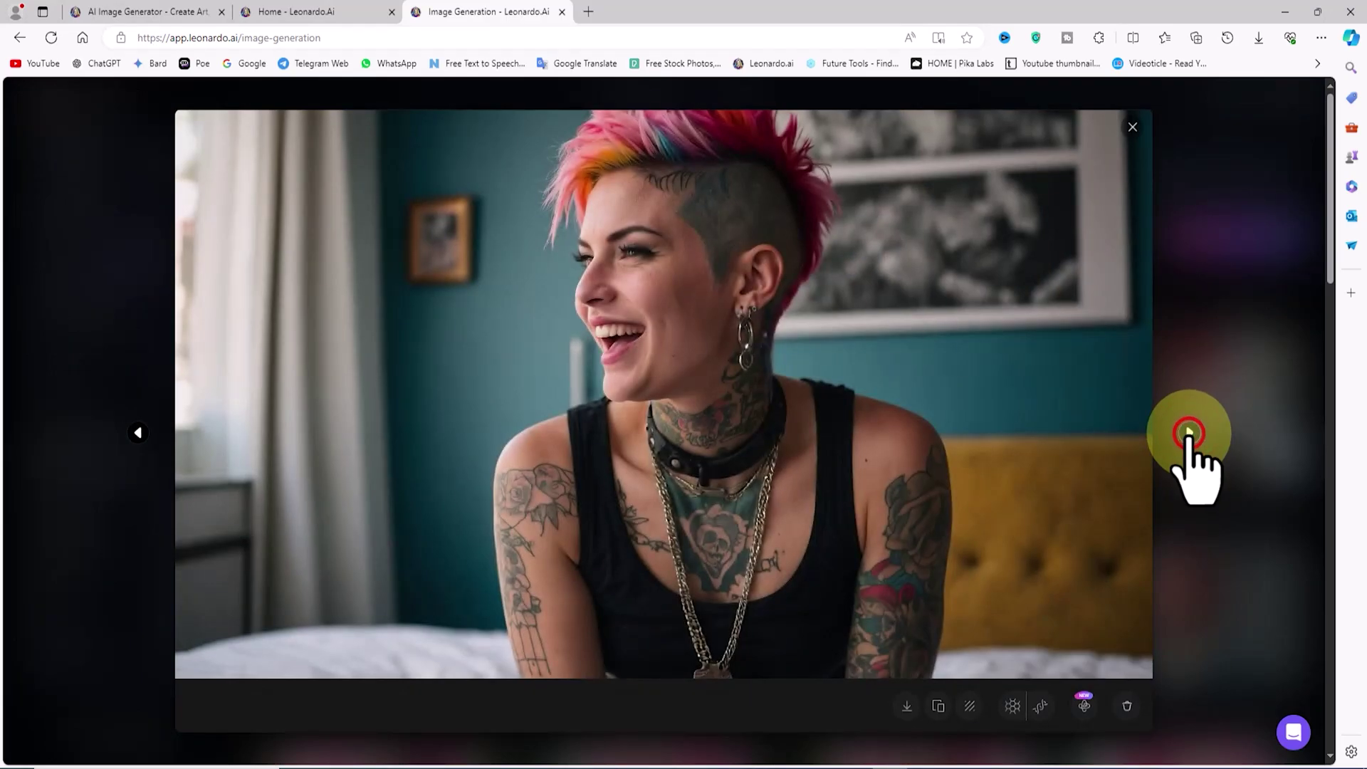
{"action": "left_click", "coordinate": [1189, 432]}
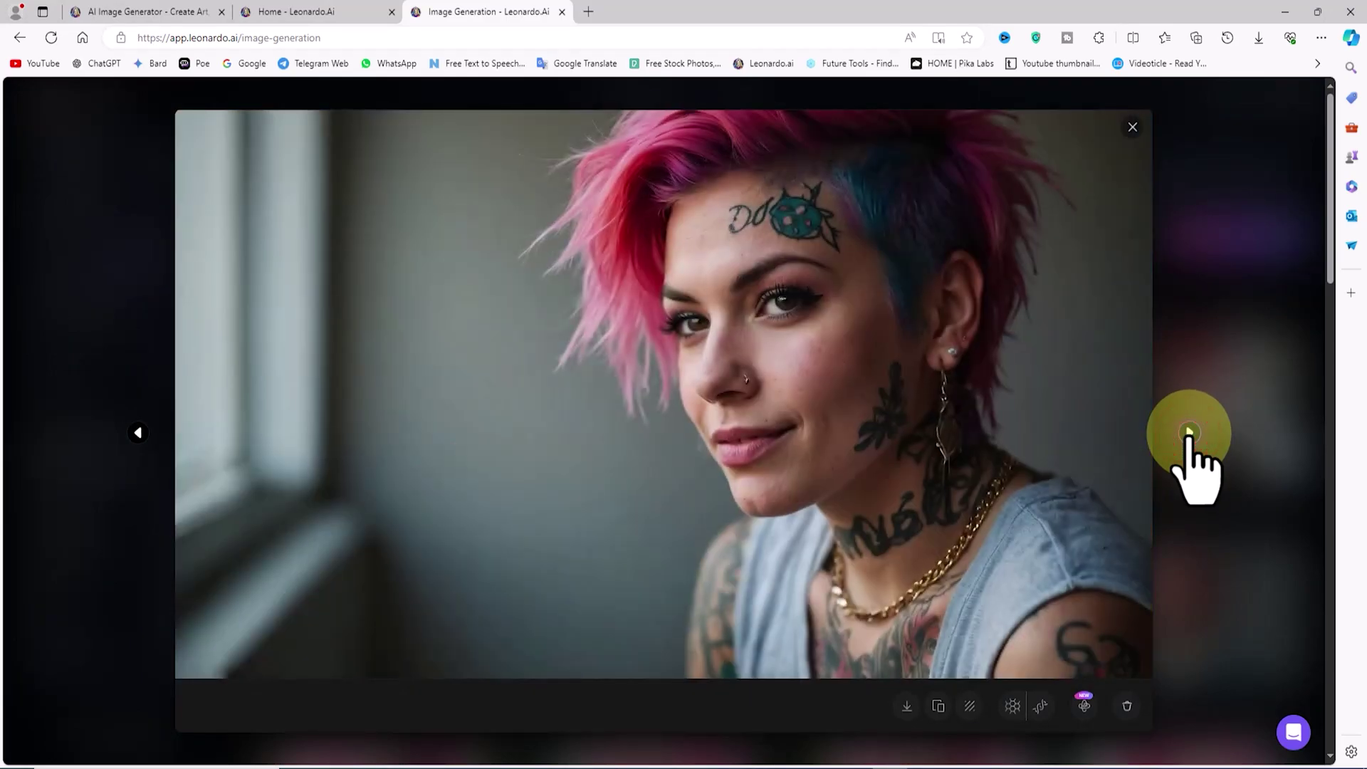
{"action": "left_click", "coordinate": [1189, 432]}
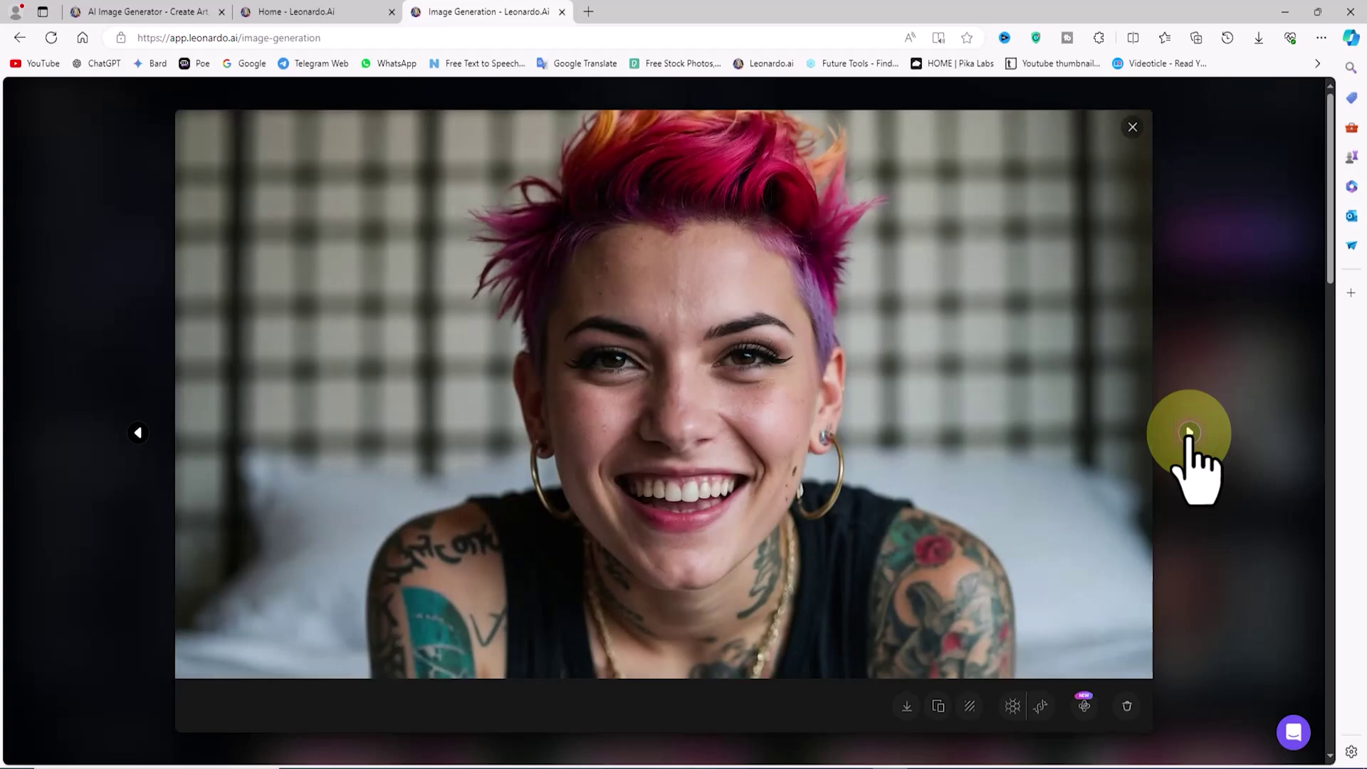
{"action": "left_click", "coordinate": [1135, 127]}
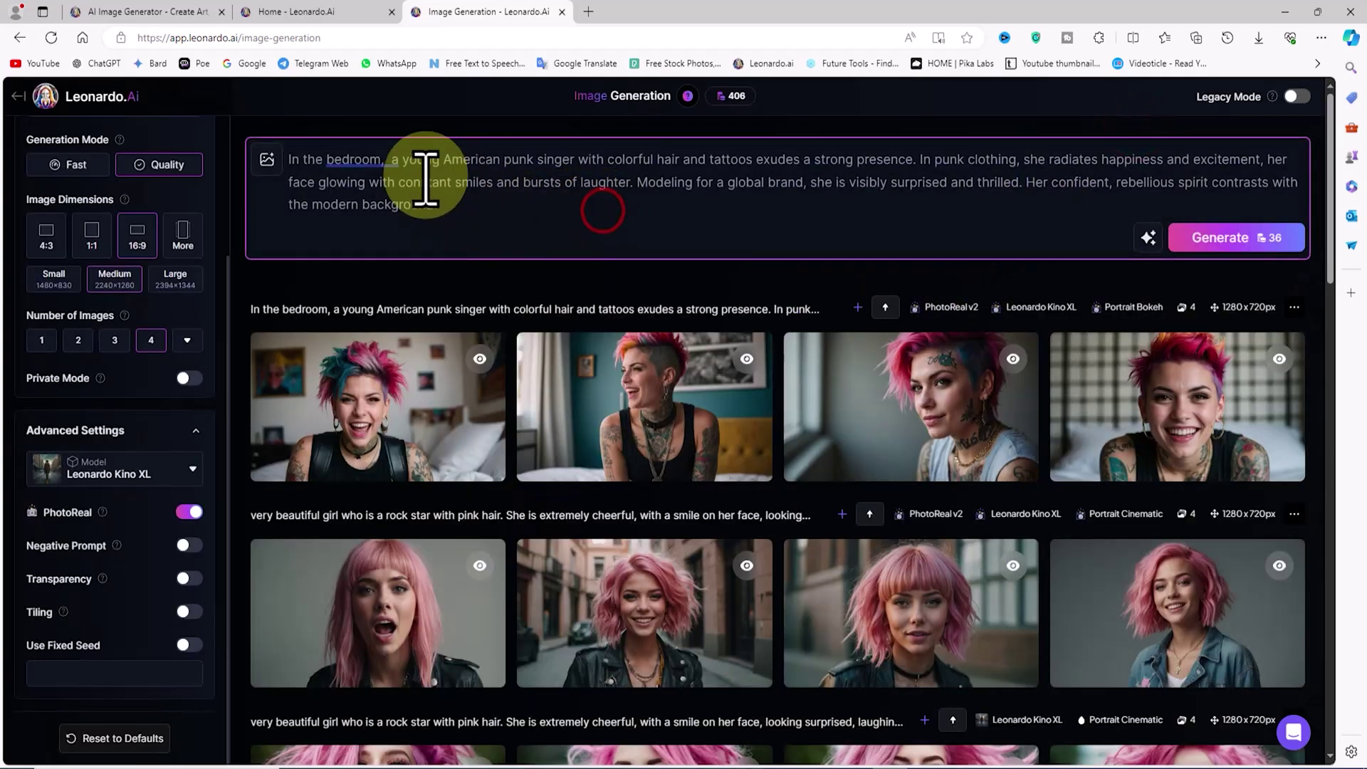
Remove 'In the bedroom,' from the prompt and generate four new portraits
{"action": "left_click_drag", "start_coordinate": [341, 155], "coordinate": [260, 137]}
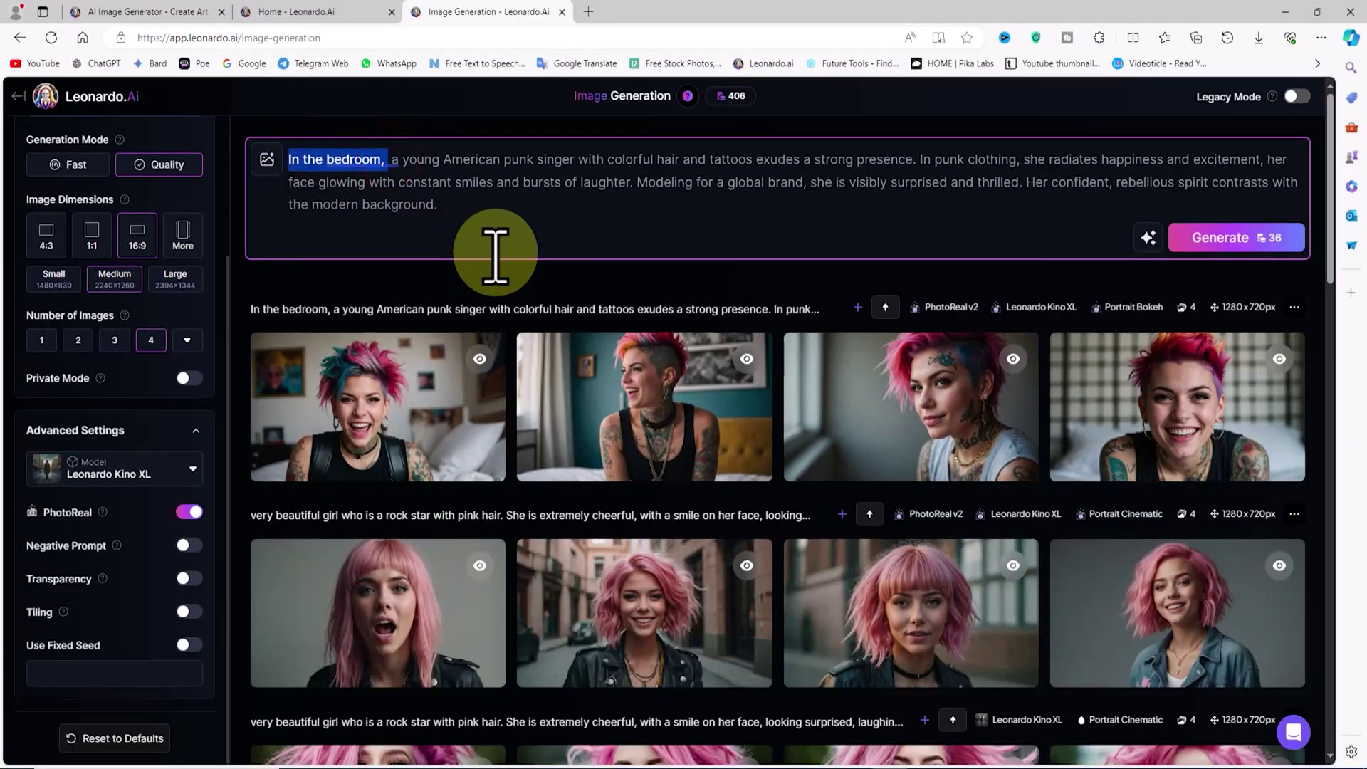
{"action": "key", "text": "BackSpace"}
{"action": "left_click", "coordinate": [1298, 239]}
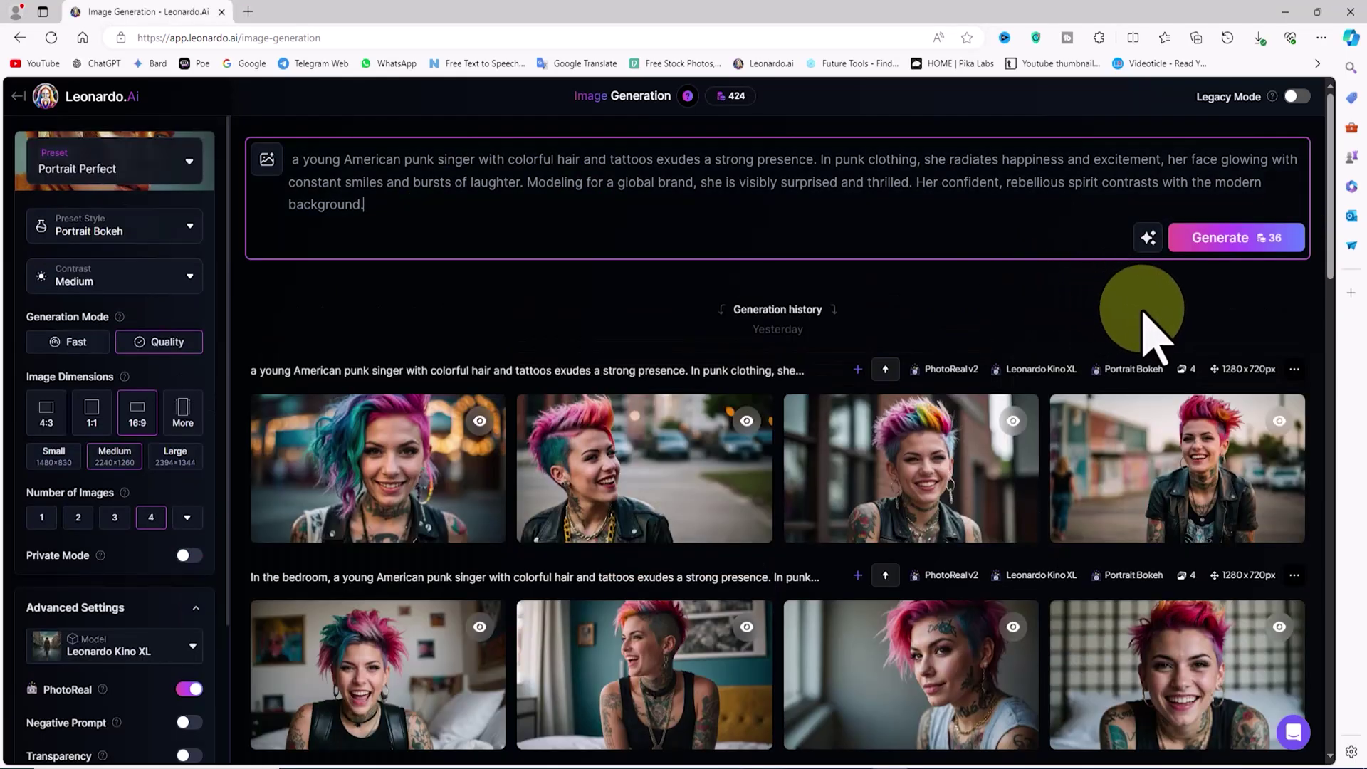
Browse the four new street-scene portraits full size, then bring up the Presets gallery
{"action": "left_click", "coordinate": [1143, 313]}
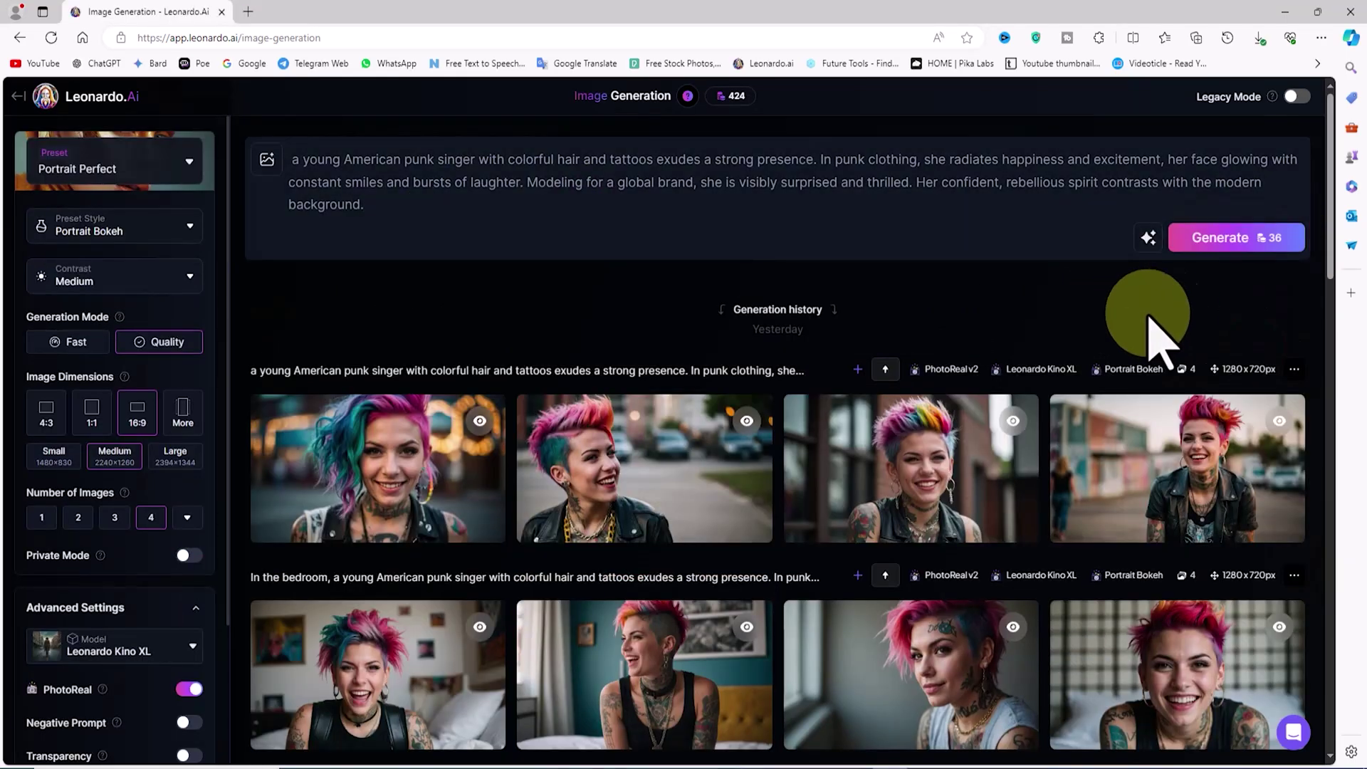
{"action": "left_click", "coordinate": [432, 447]}
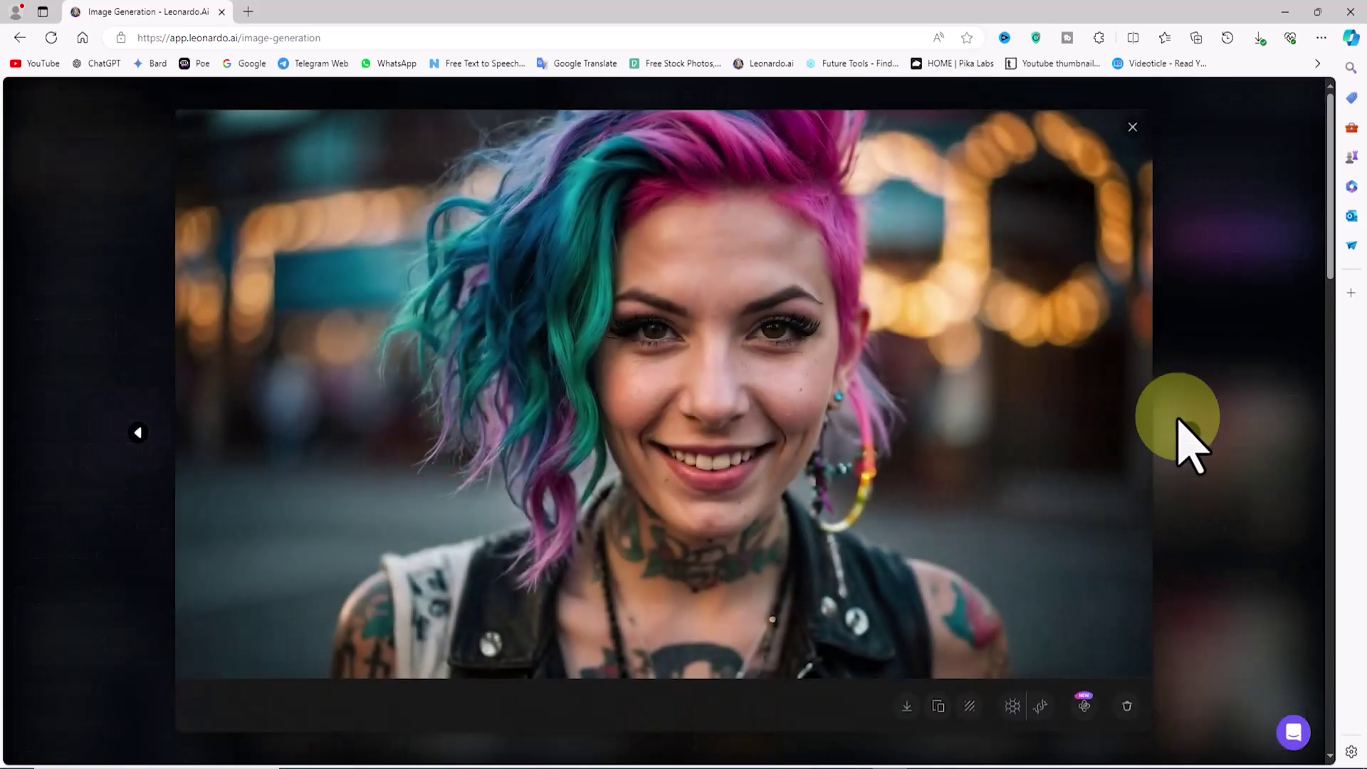
{"action": "left_click", "coordinate": [1189, 433]}
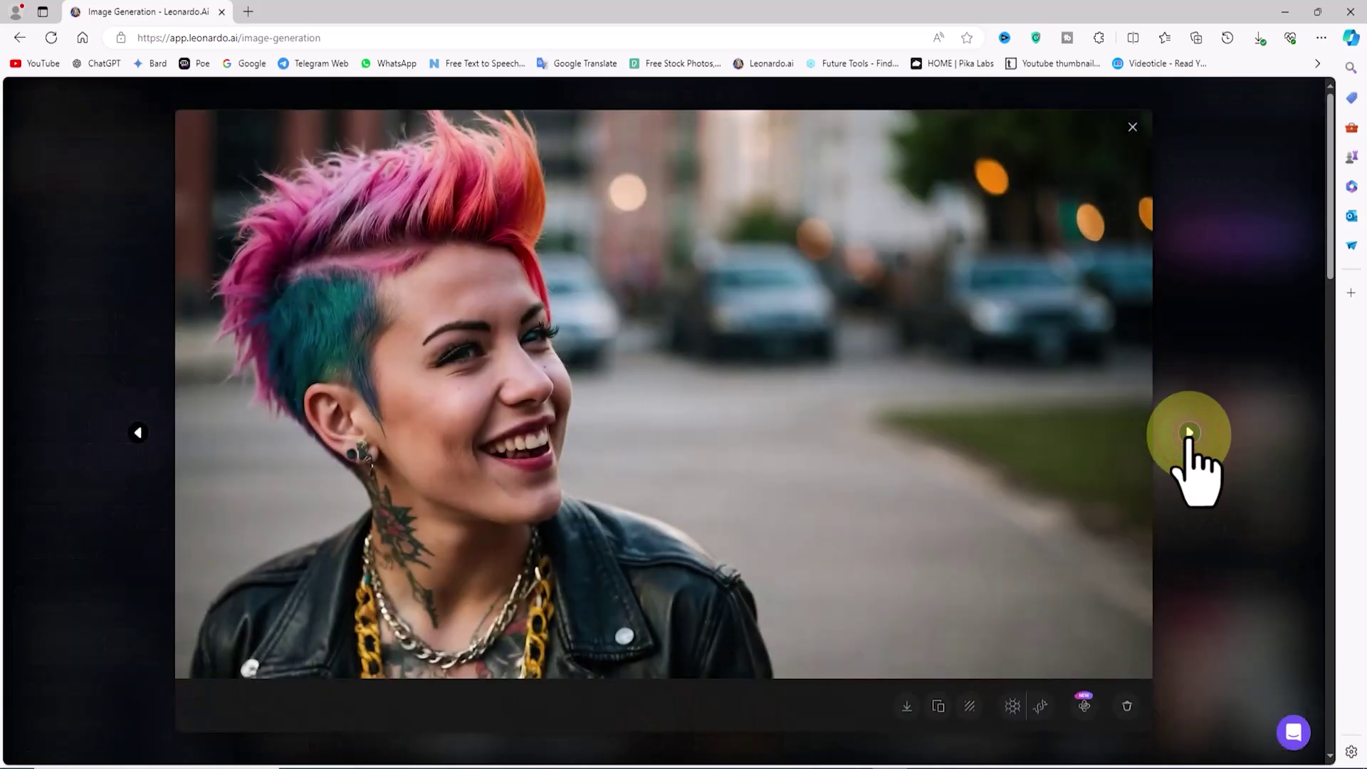
{"action": "left_click", "coordinate": [1189, 433]}
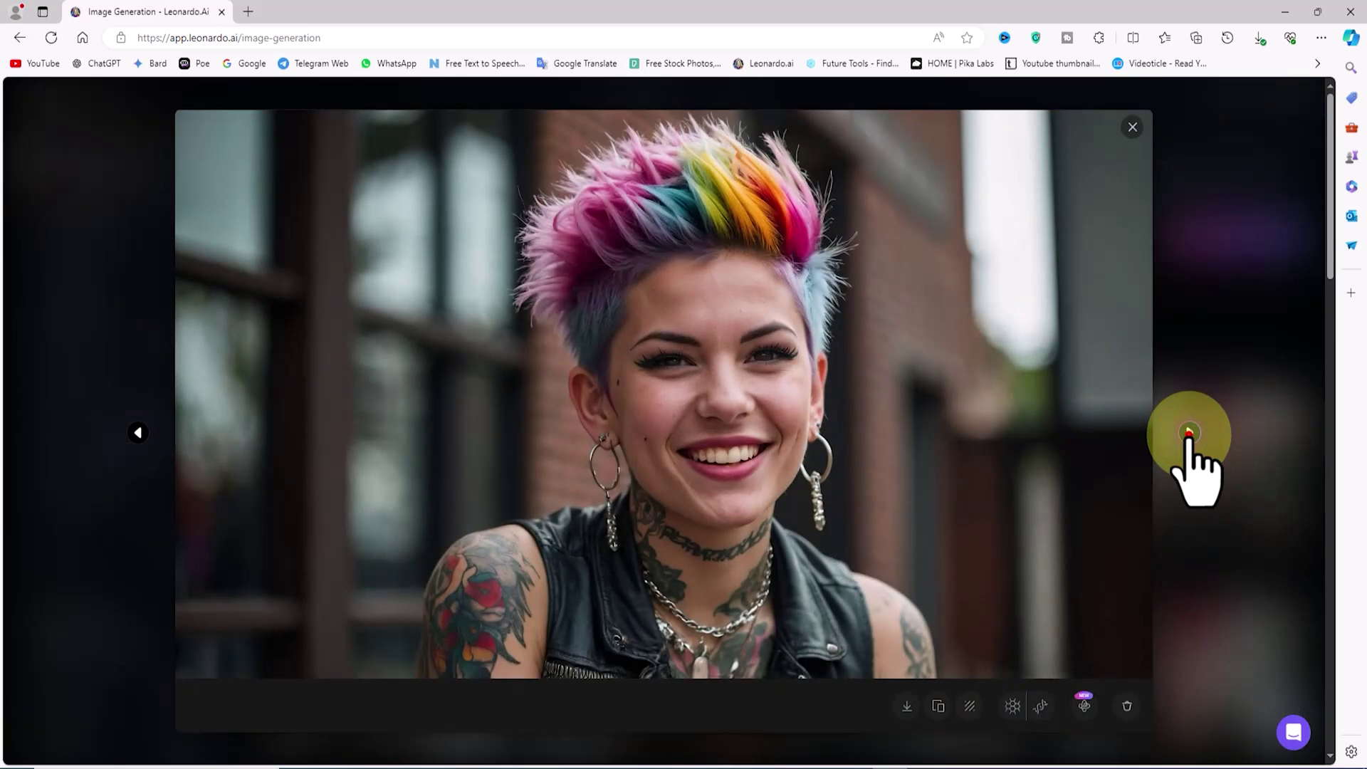
{"action": "left_click", "coordinate": [1189, 433]}
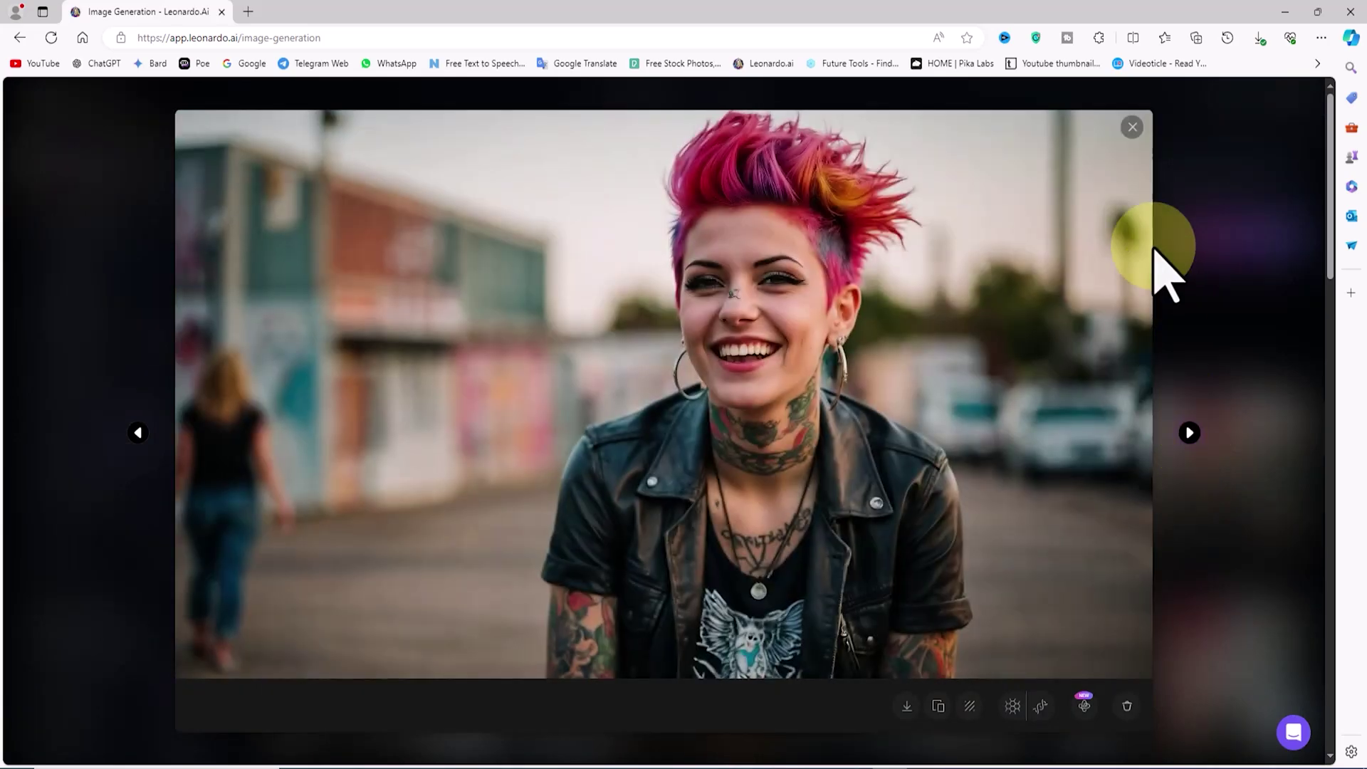
{"action": "left_click", "coordinate": [1131, 125]}
{"action": "left_click", "coordinate": [190, 161]}
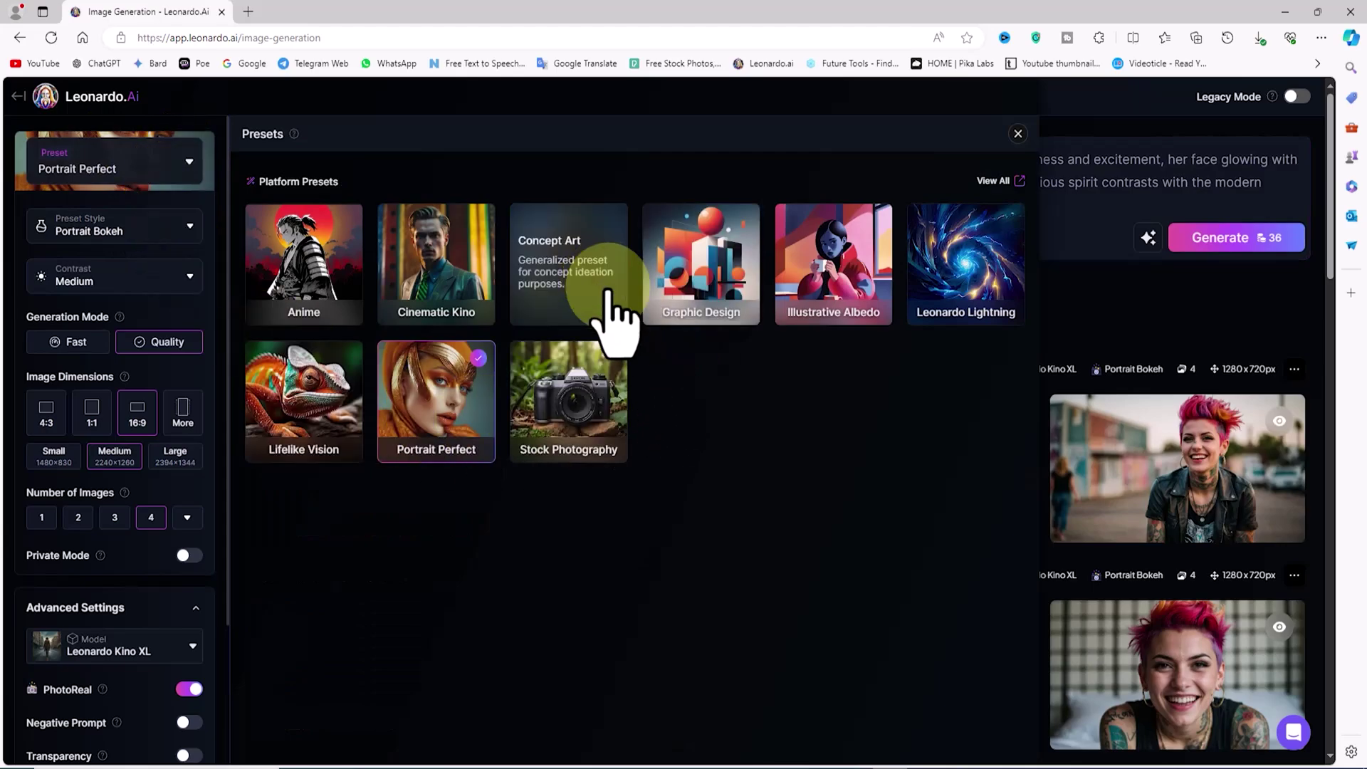
Generate with the Concept Art preset and Game Concept 3D style, then view the first image
{"action": "left_click", "coordinate": [605, 222]}
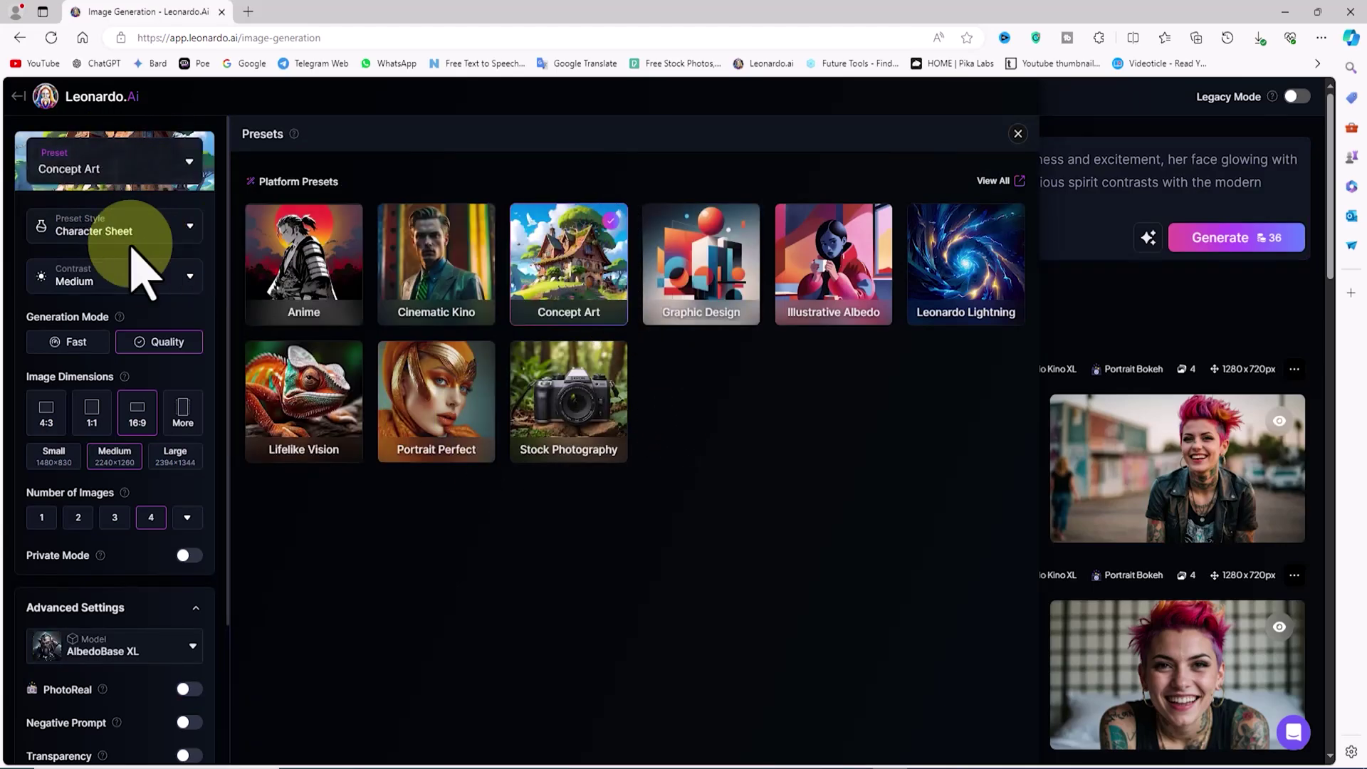
{"action": "left_click", "coordinate": [192, 222]}
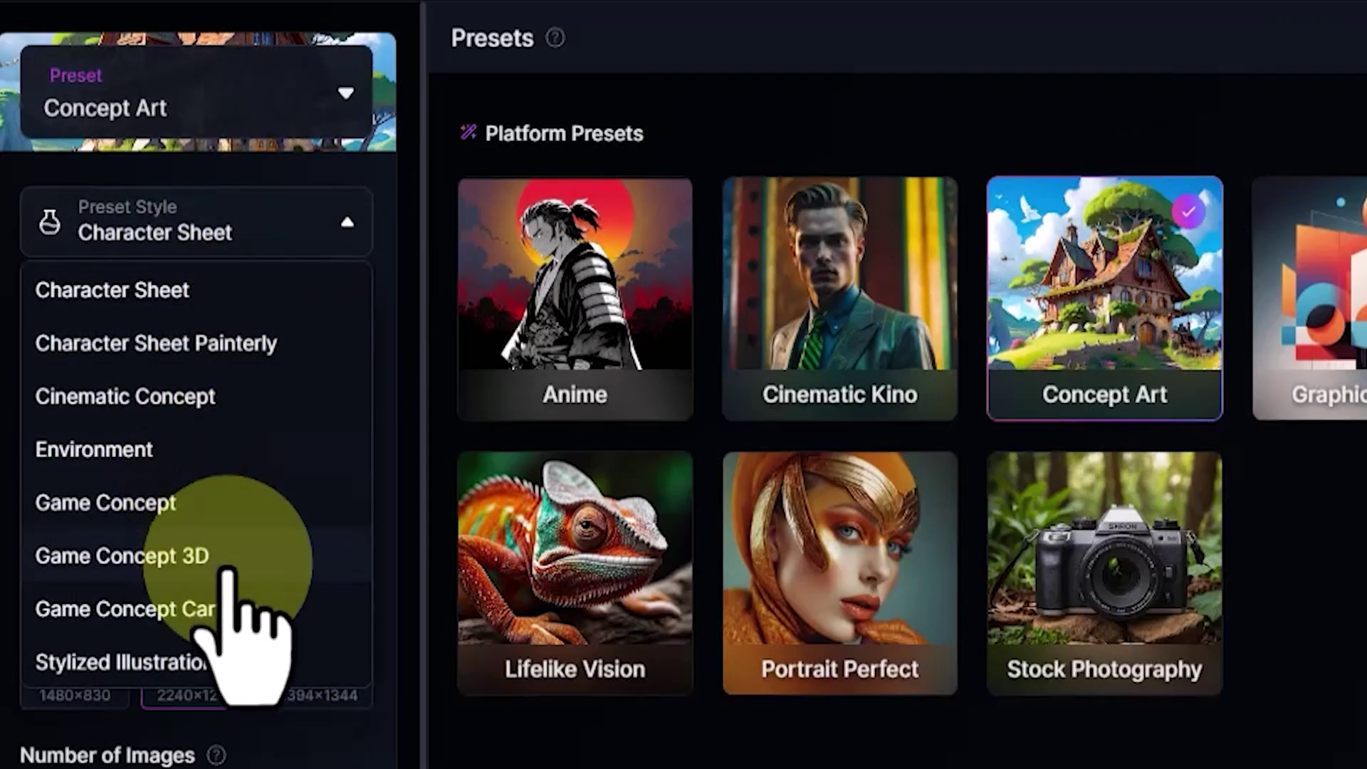
{"action": "left_click", "coordinate": [305, 545]}
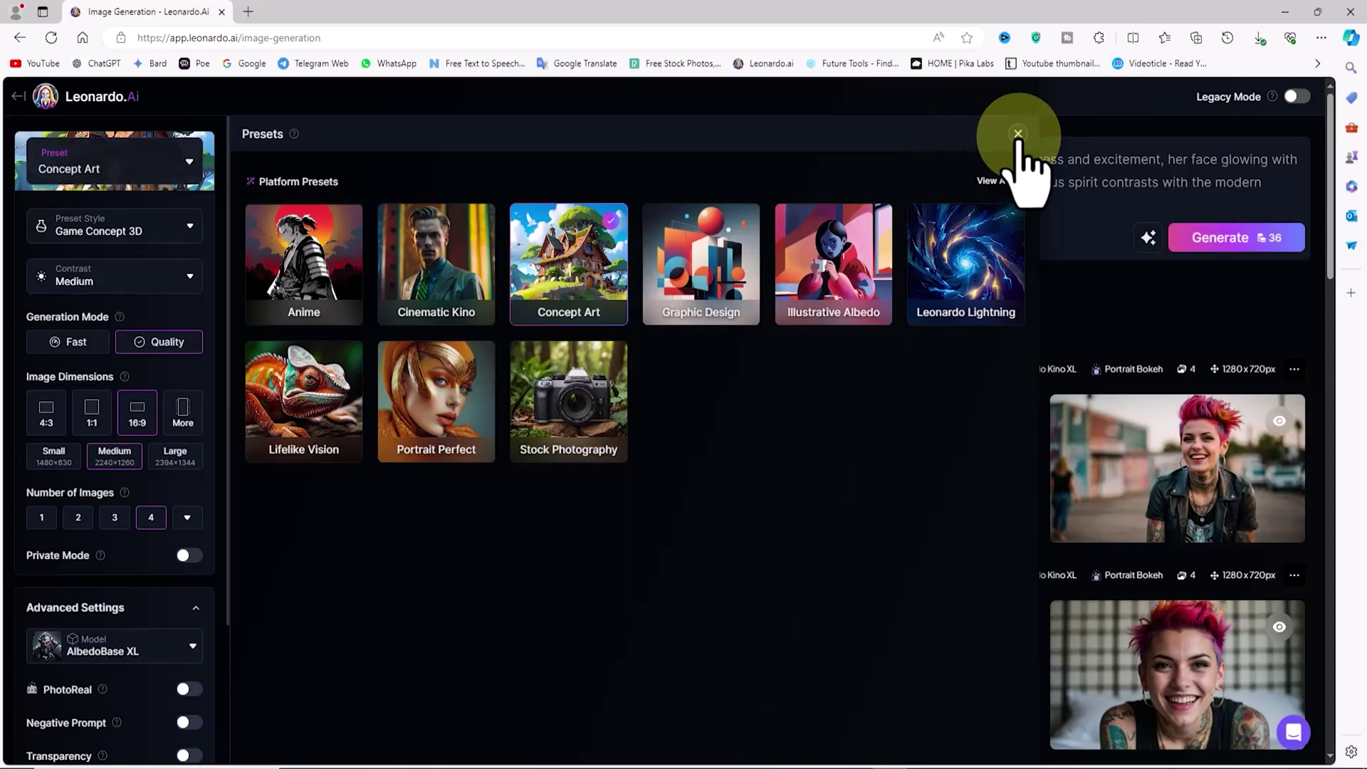
{"action": "left_click", "coordinate": [1018, 133]}
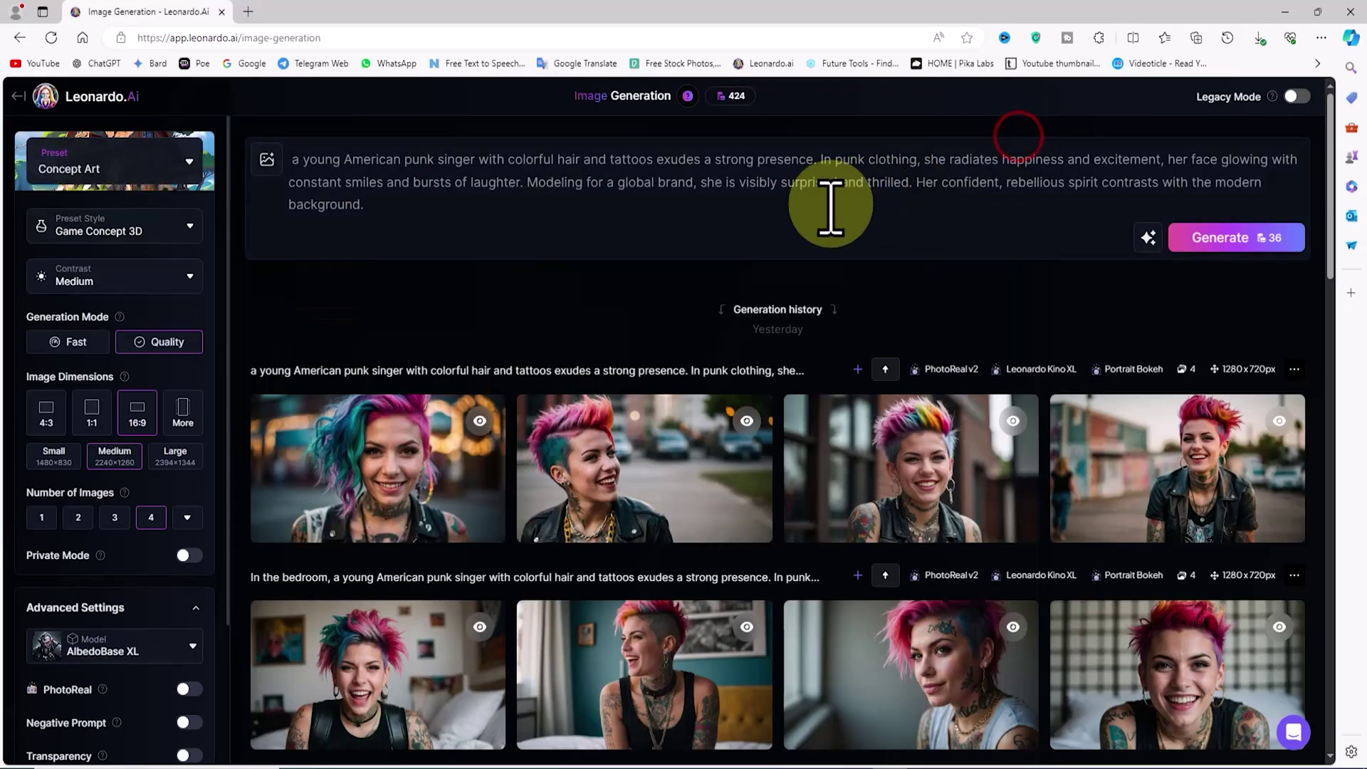
{"action": "left_click", "coordinate": [1295, 233]}
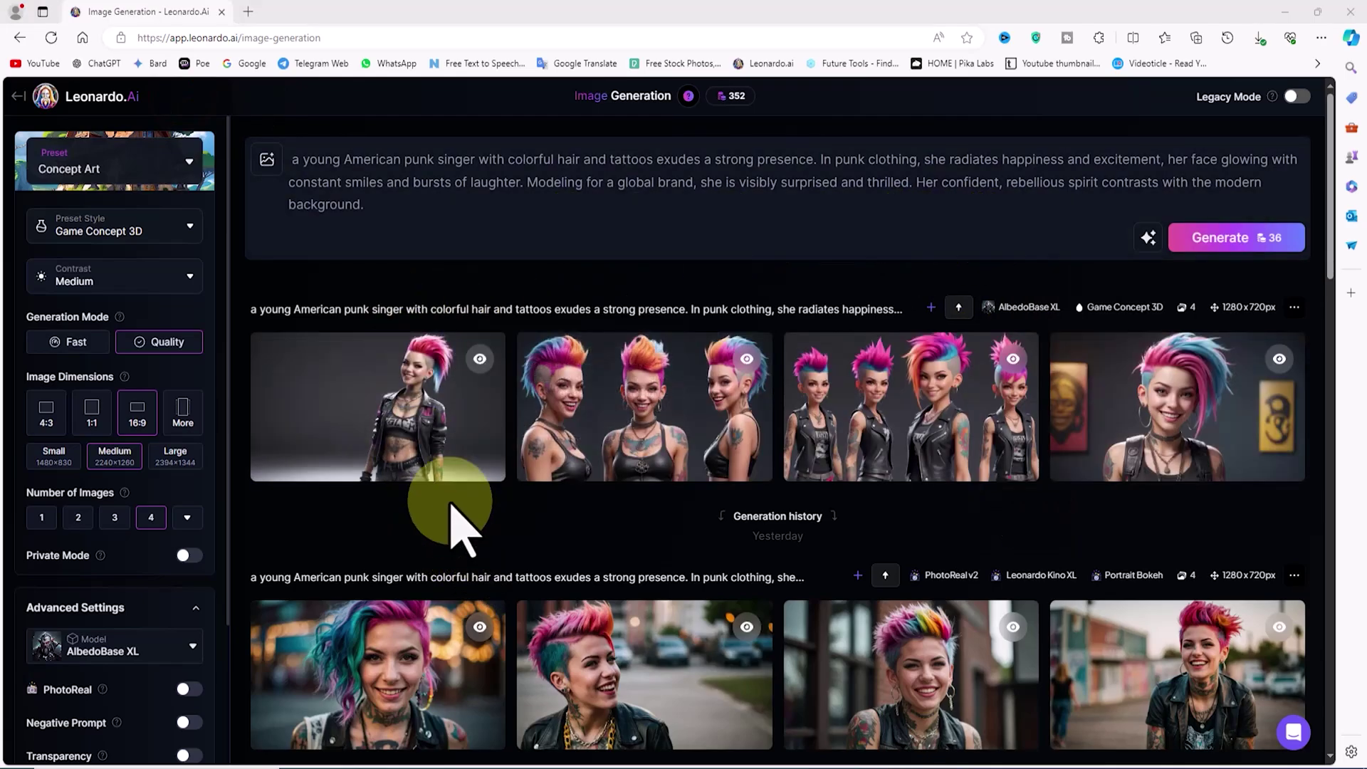
{"action": "left_click", "coordinate": [329, 375]}
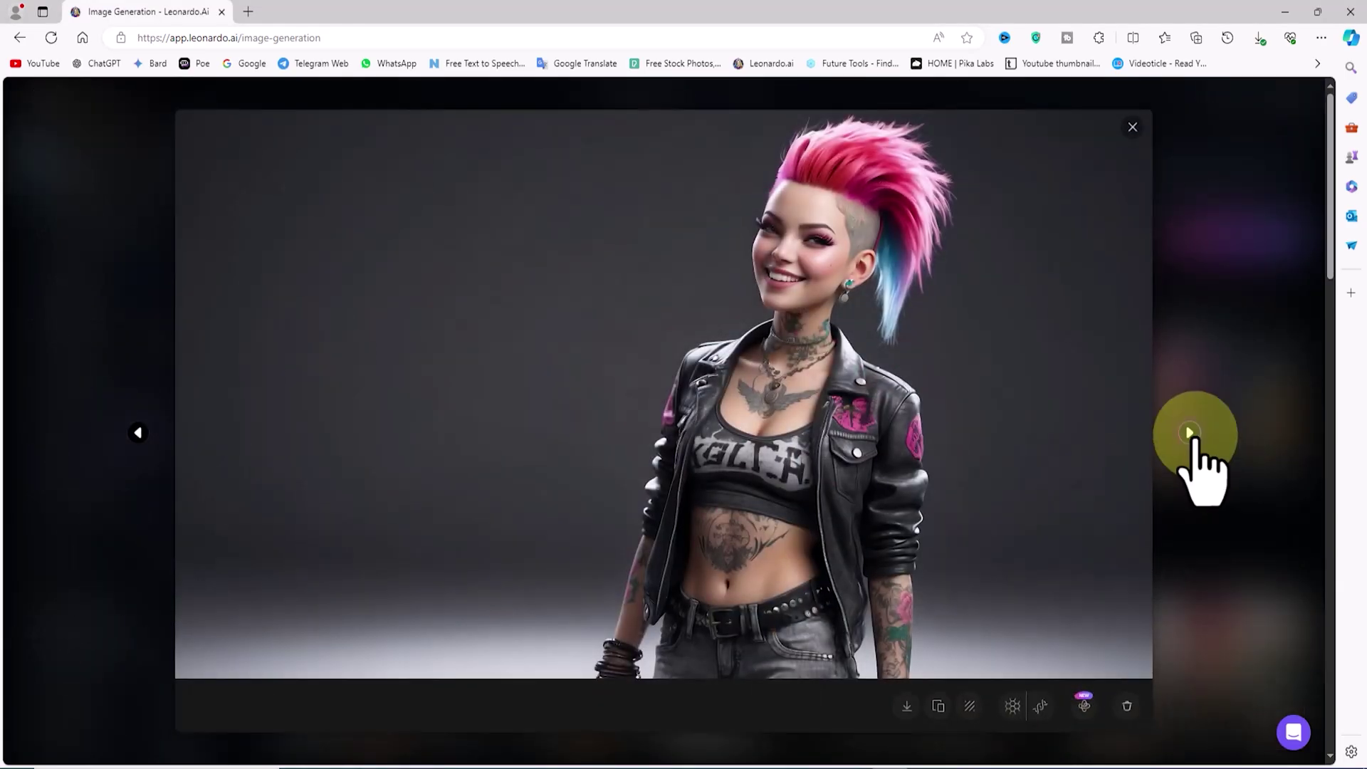
Go to the fourth 3D image, the pink-and-blue-haired singer, zoom it, and download the jpg
{"action": "left_click", "coordinate": [1192, 433]}
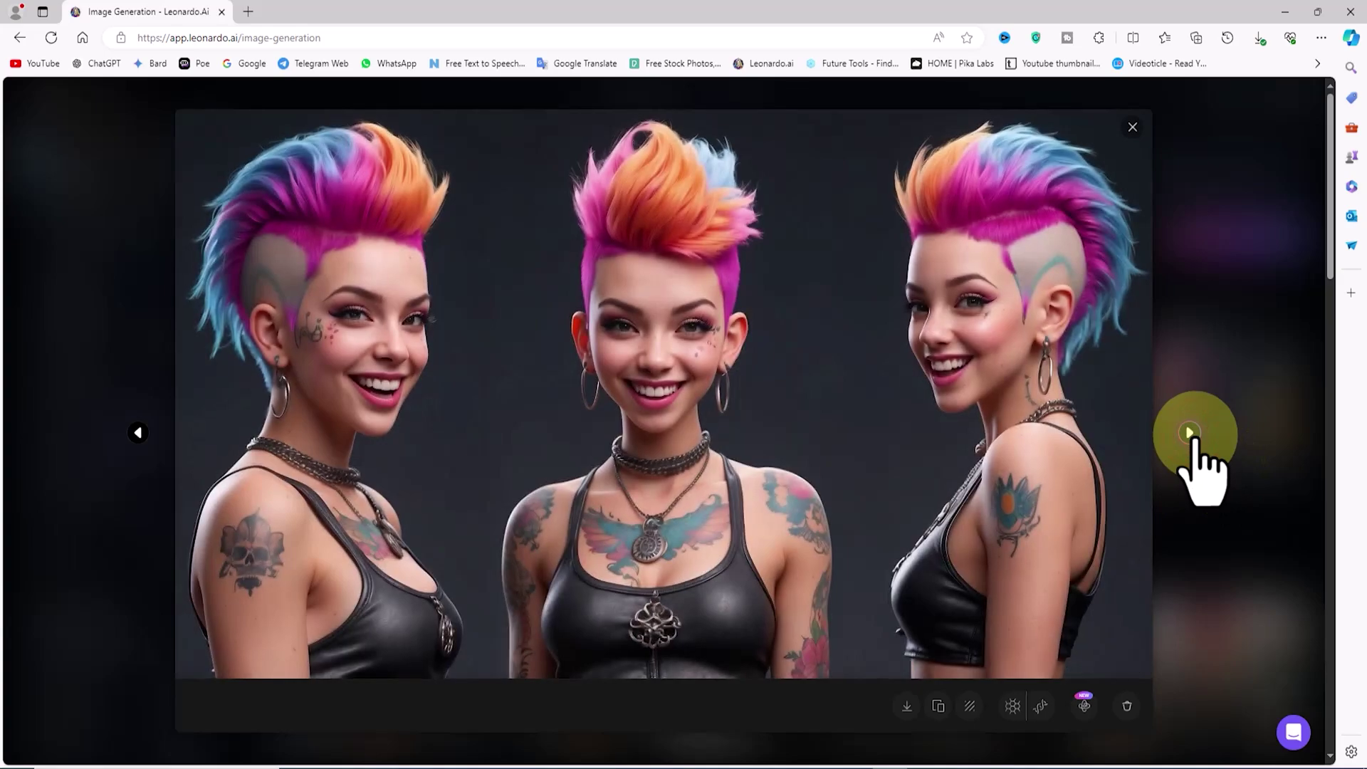
{"action": "left_click", "coordinate": [1192, 433]}
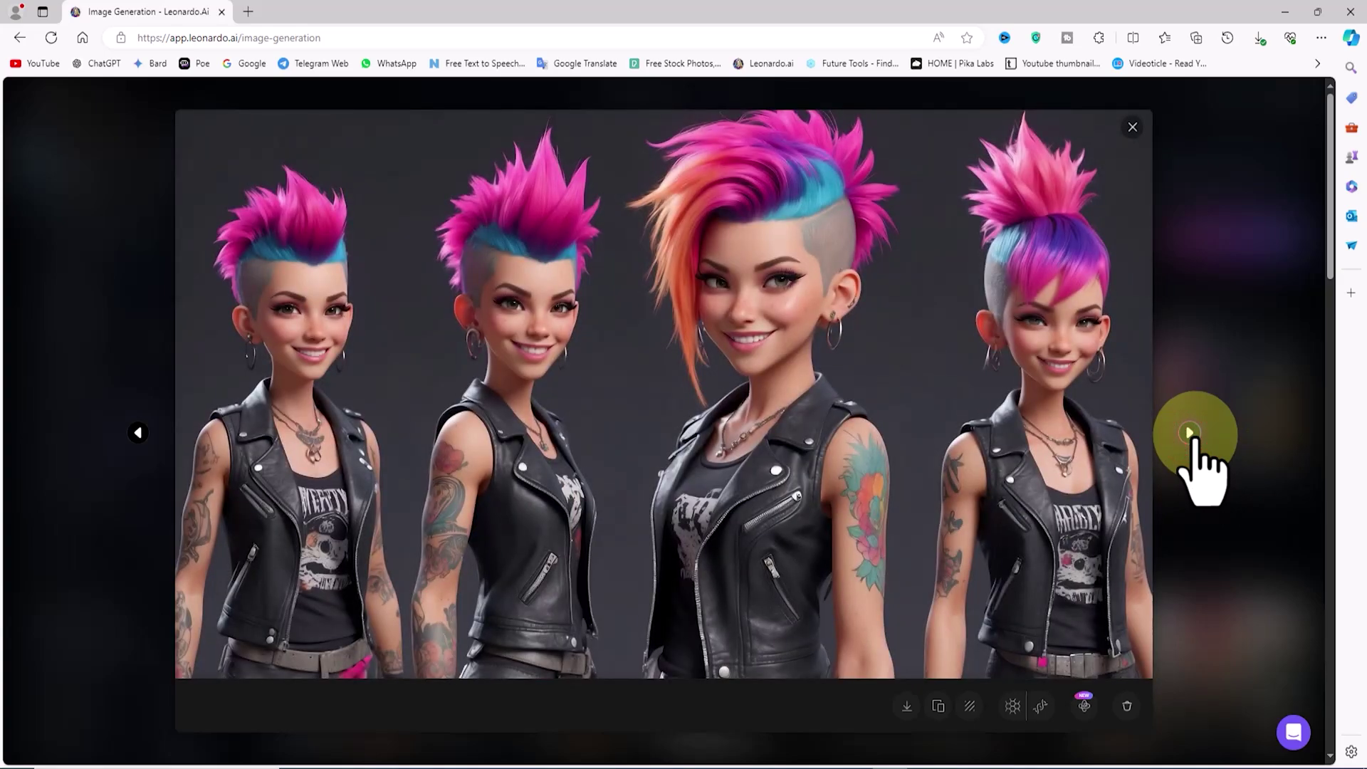
{"action": "left_click", "coordinate": [1192, 432]}
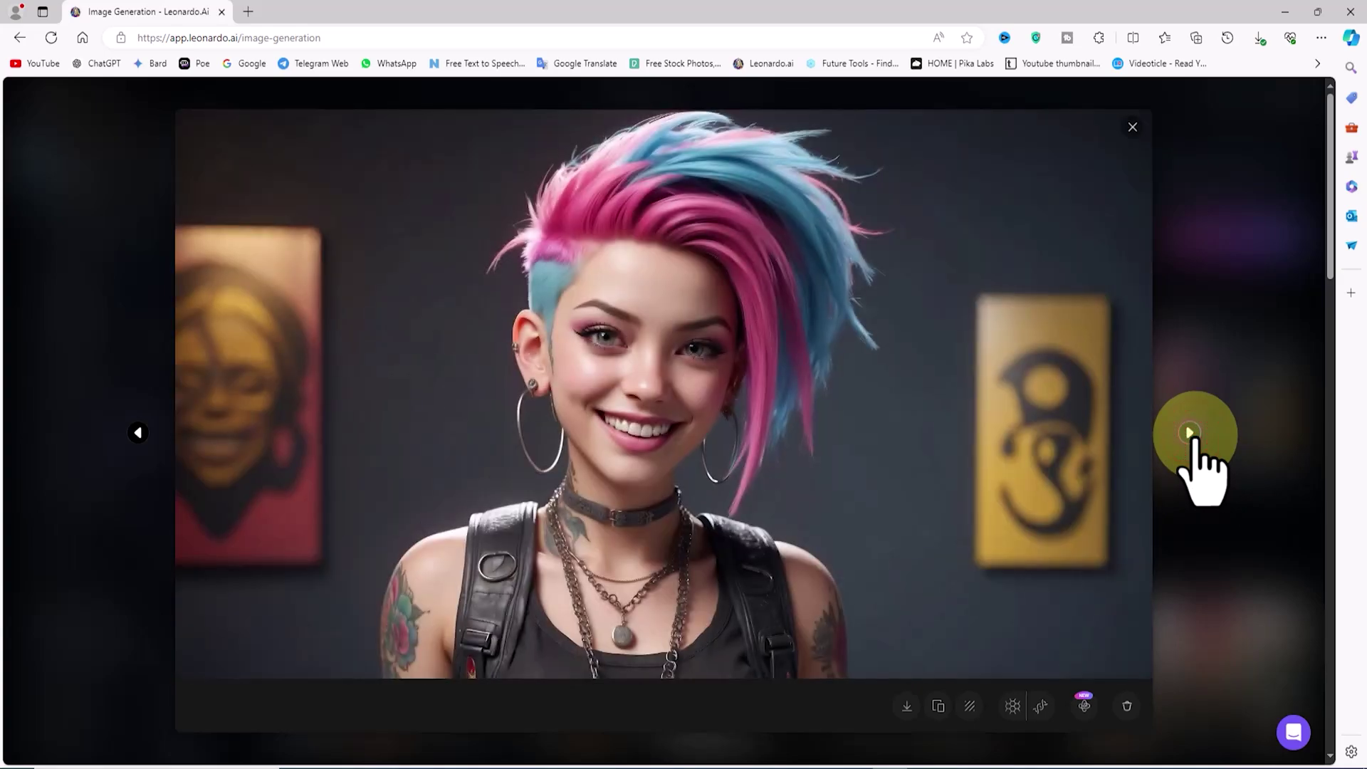
{"action": "left_click", "coordinate": [667, 306]}
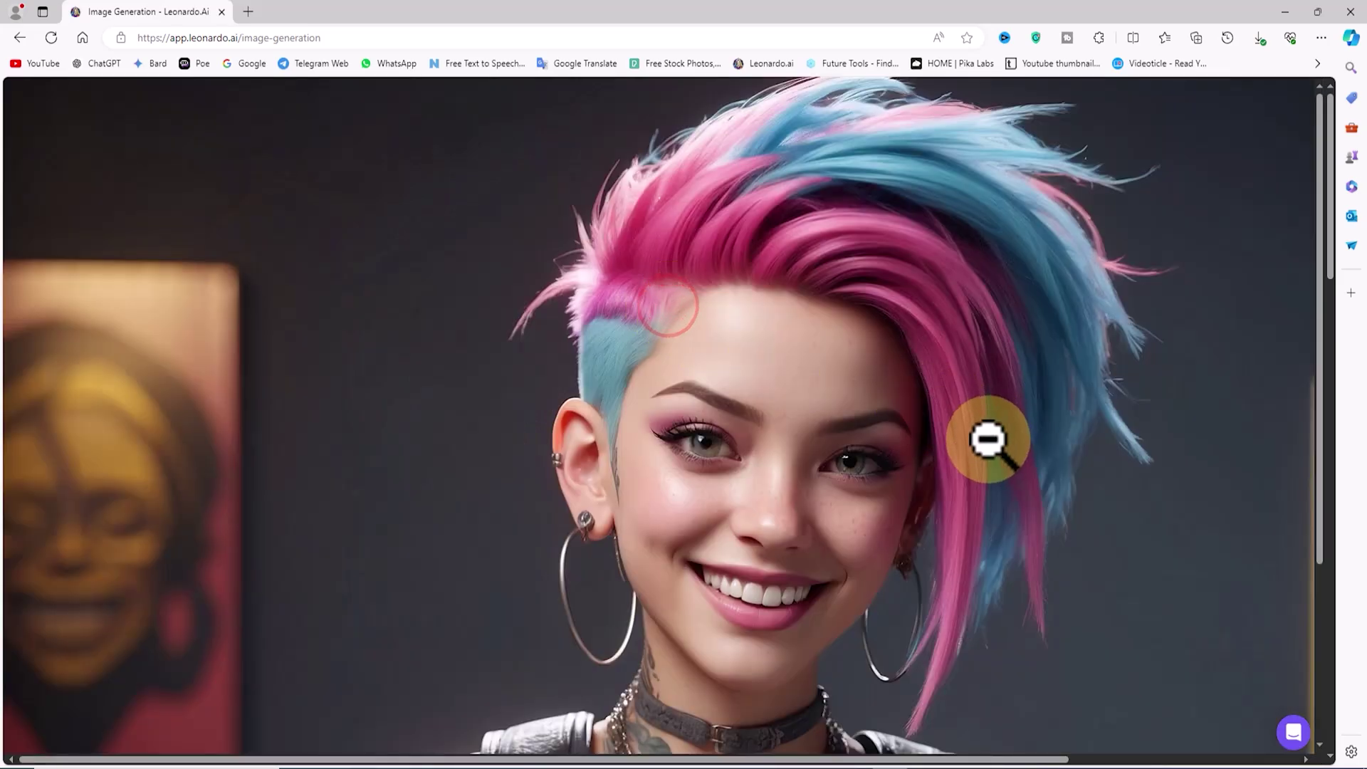
{"action": "left_click", "coordinate": [956, 419]}
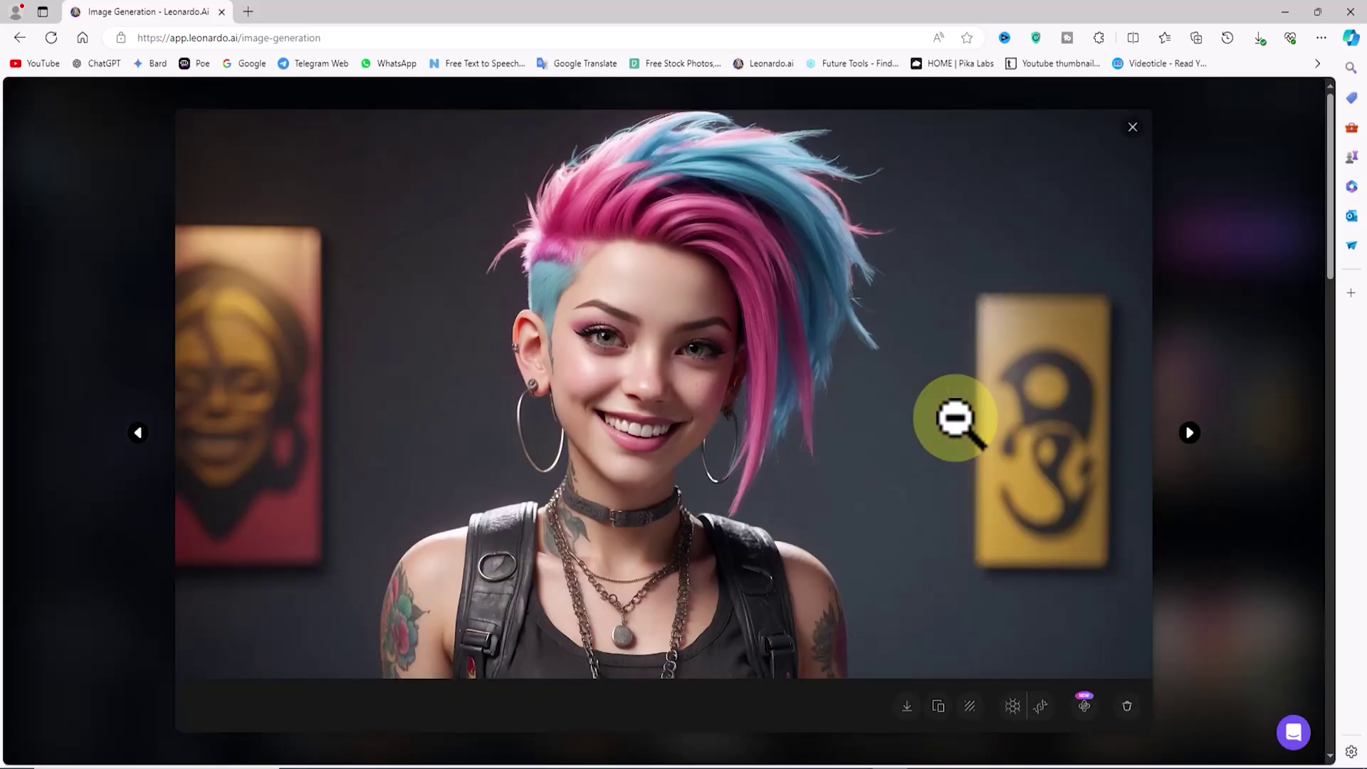
{"action": "left_click", "coordinate": [907, 705]}
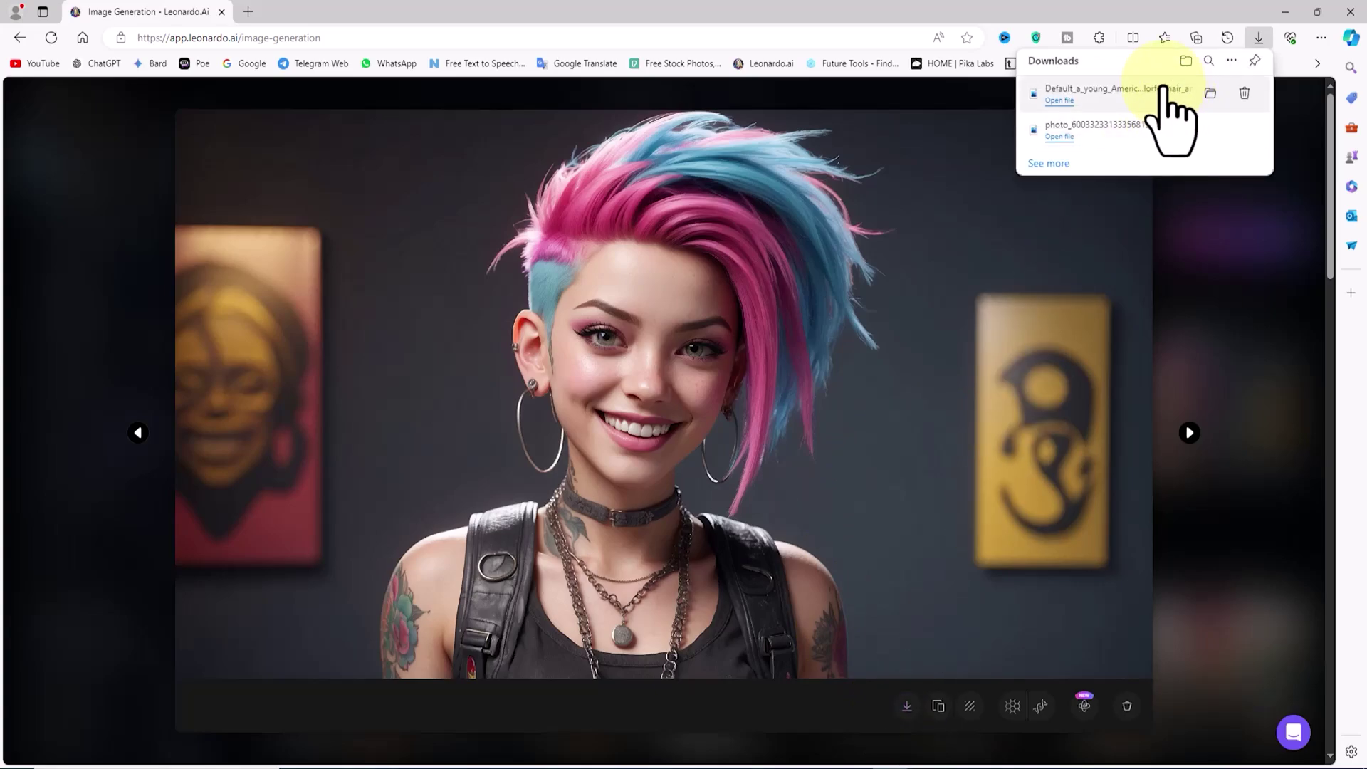
View the downloaded punk portrait in Windows Photos, zooming in and back out
{"action": "left_click", "coordinate": [1163, 89]}
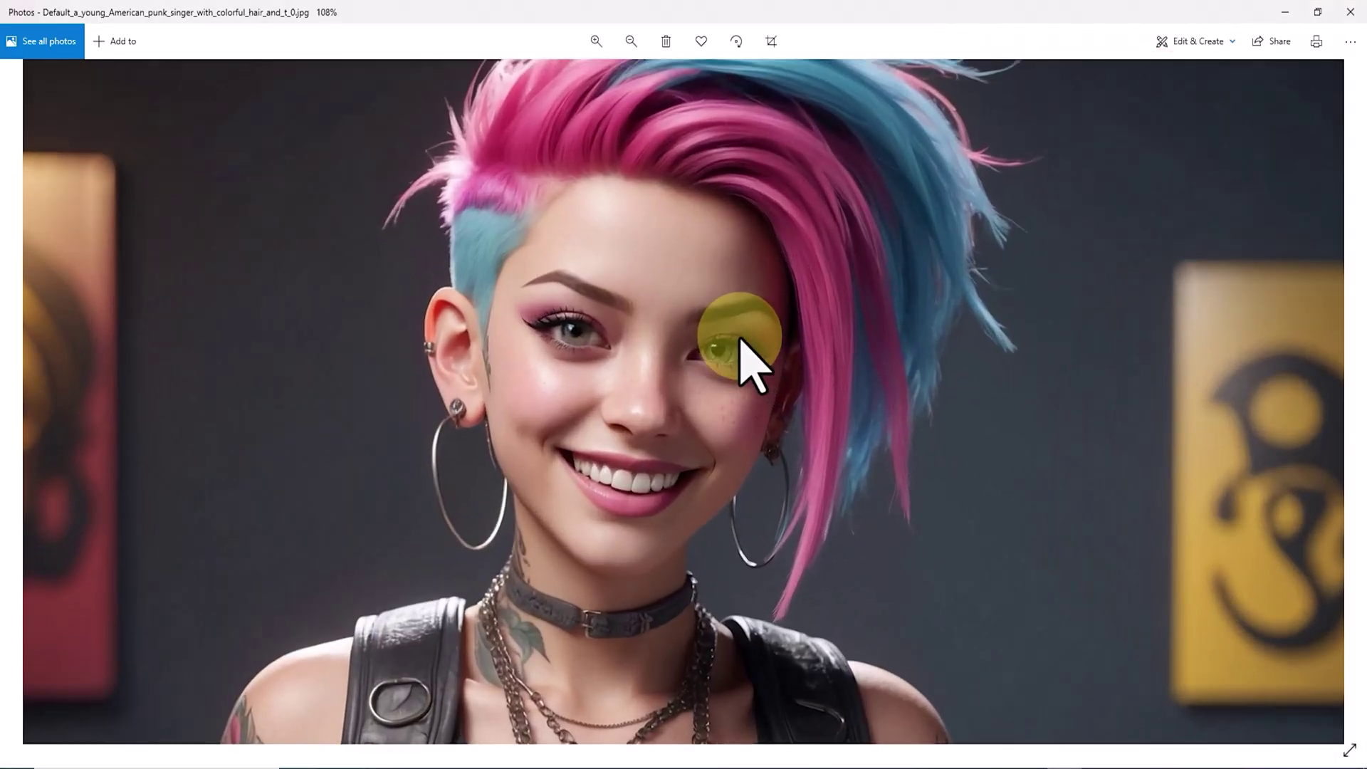
{"action": "scroll", "coordinate": [740, 348], "scroll_direction": "up", "scroll_amount": 3}
{"action": "scroll", "coordinate": [962, 349], "scroll_direction": "down", "scroll_amount": 5}
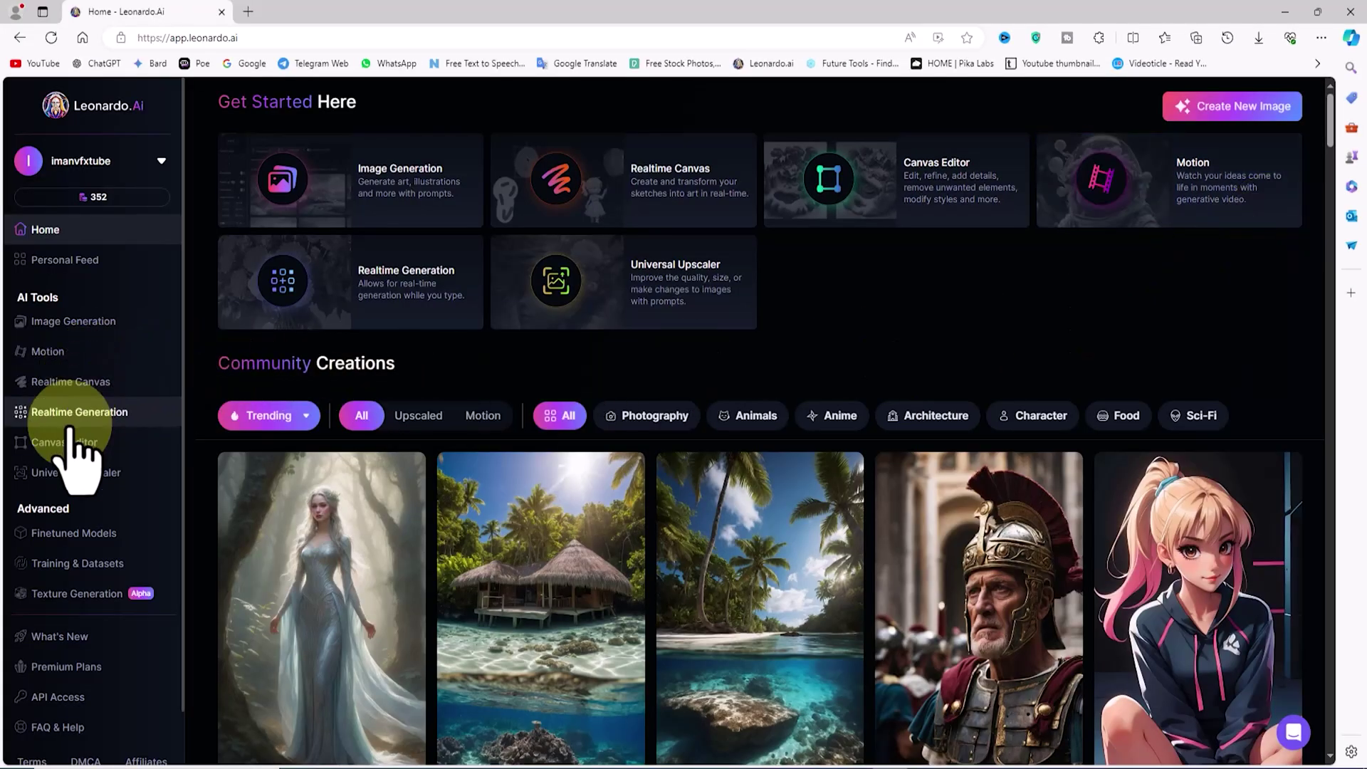
In Image2Motion, pick the pink-and-blue-haired 3D portrait from your generations as source
{"action": "left_click", "coordinate": [146, 351]}
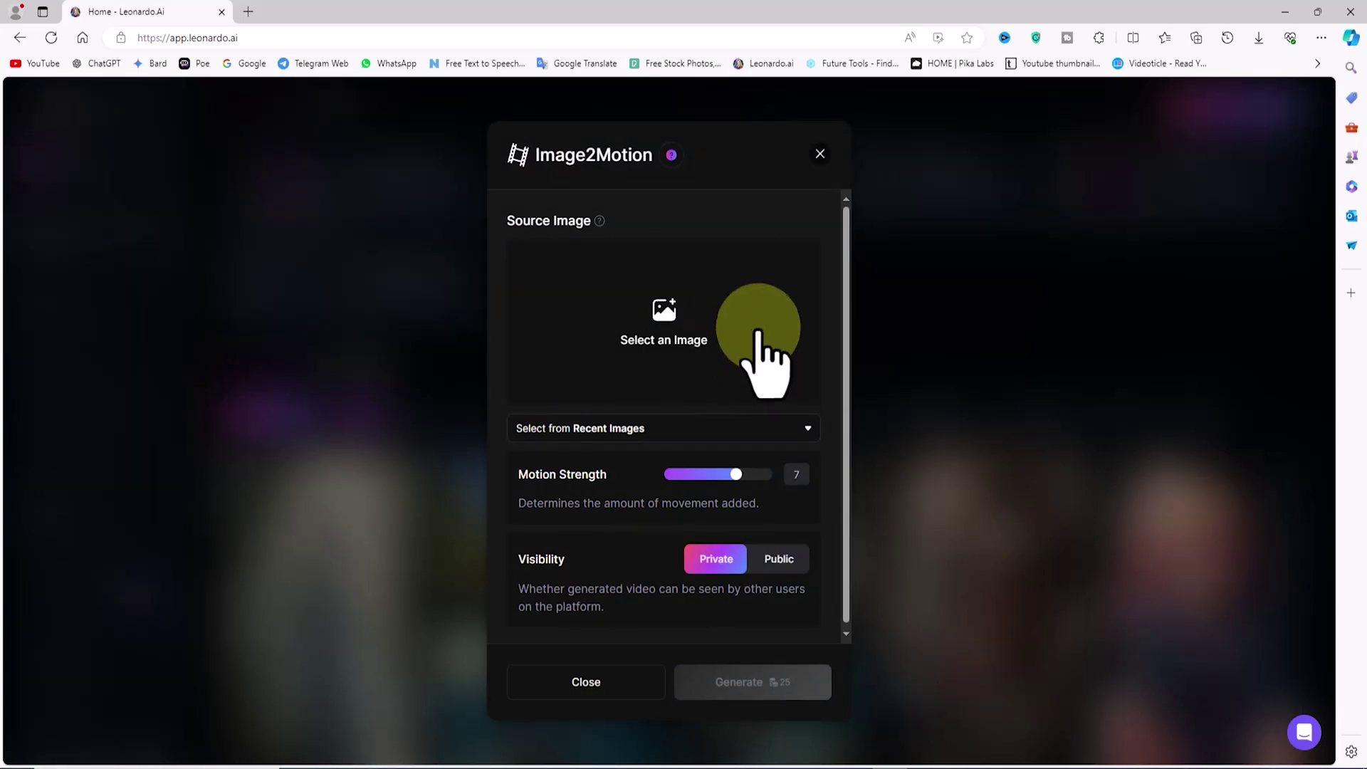
{"action": "left_click", "coordinate": [750, 302]}
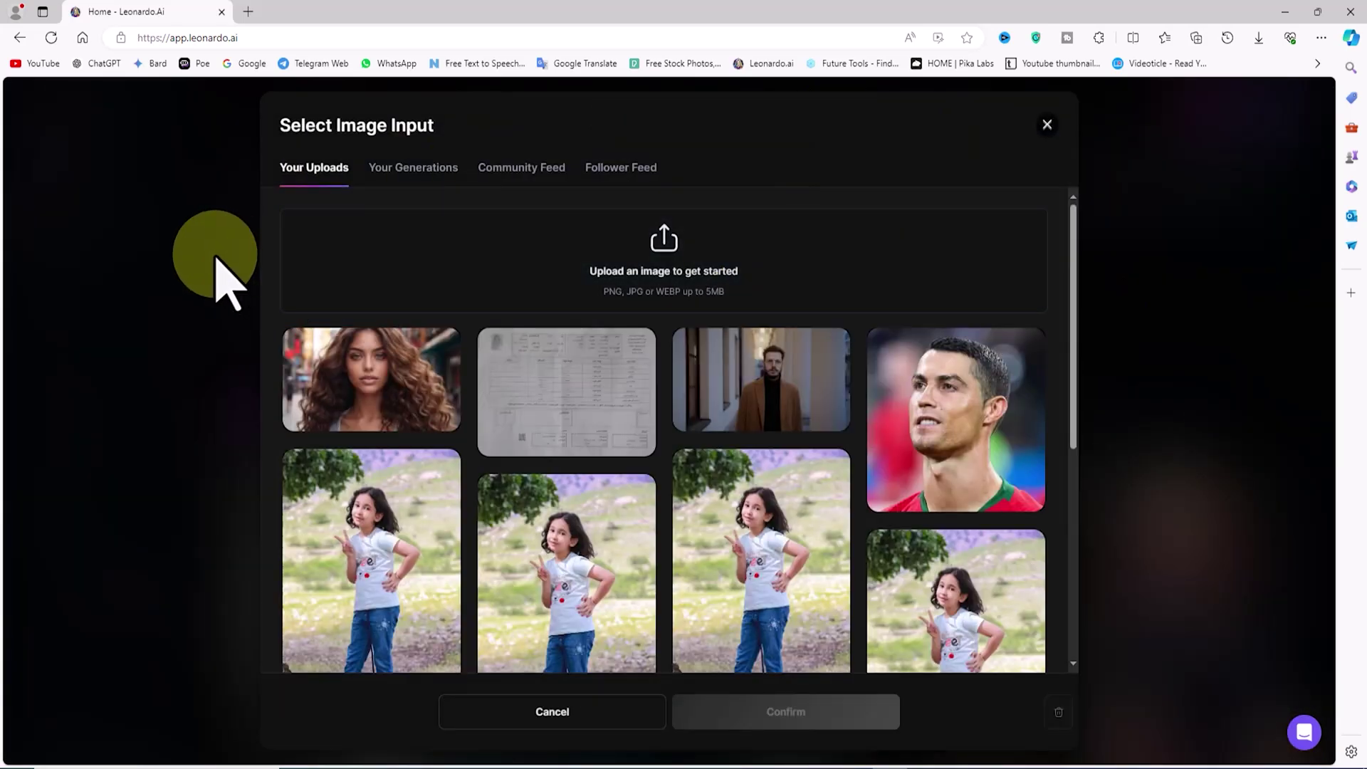
{"action": "left_click", "coordinate": [430, 166]}
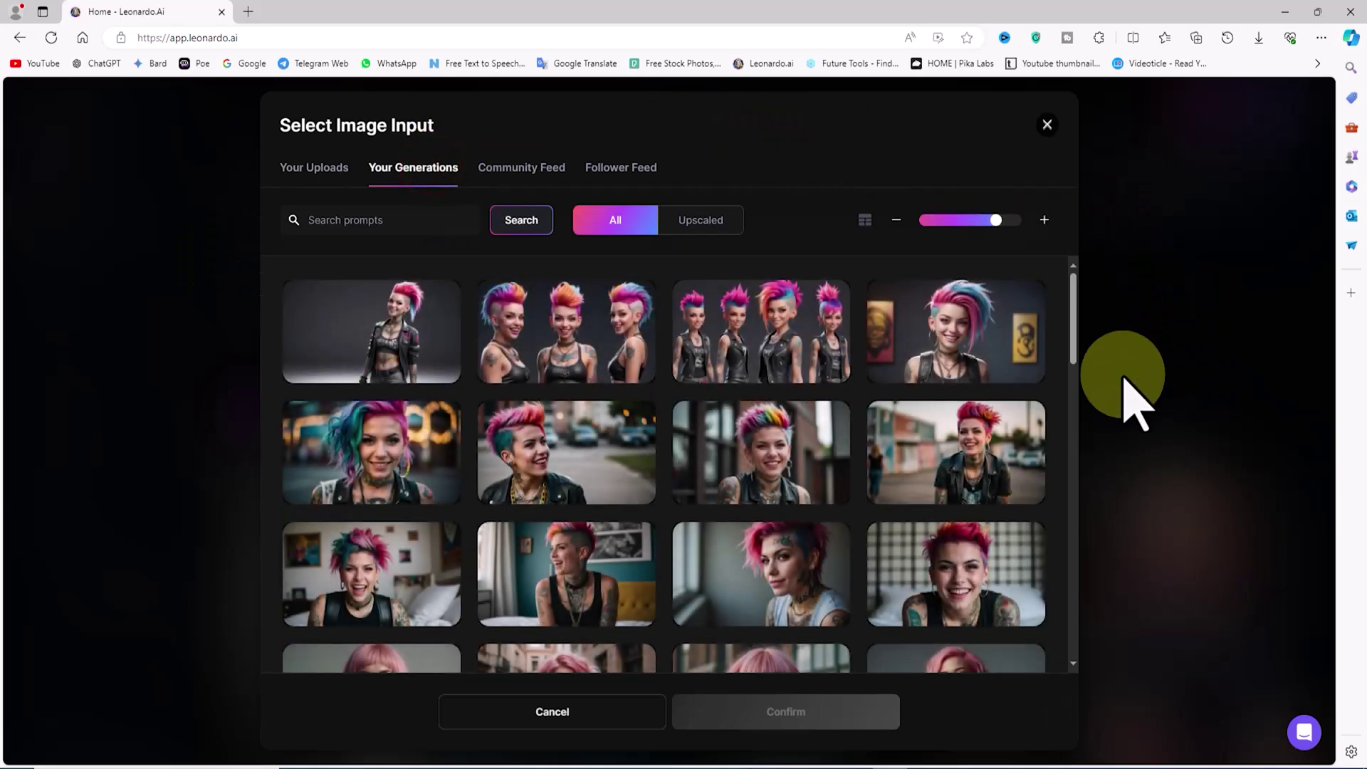
{"action": "left_click", "coordinate": [995, 329]}
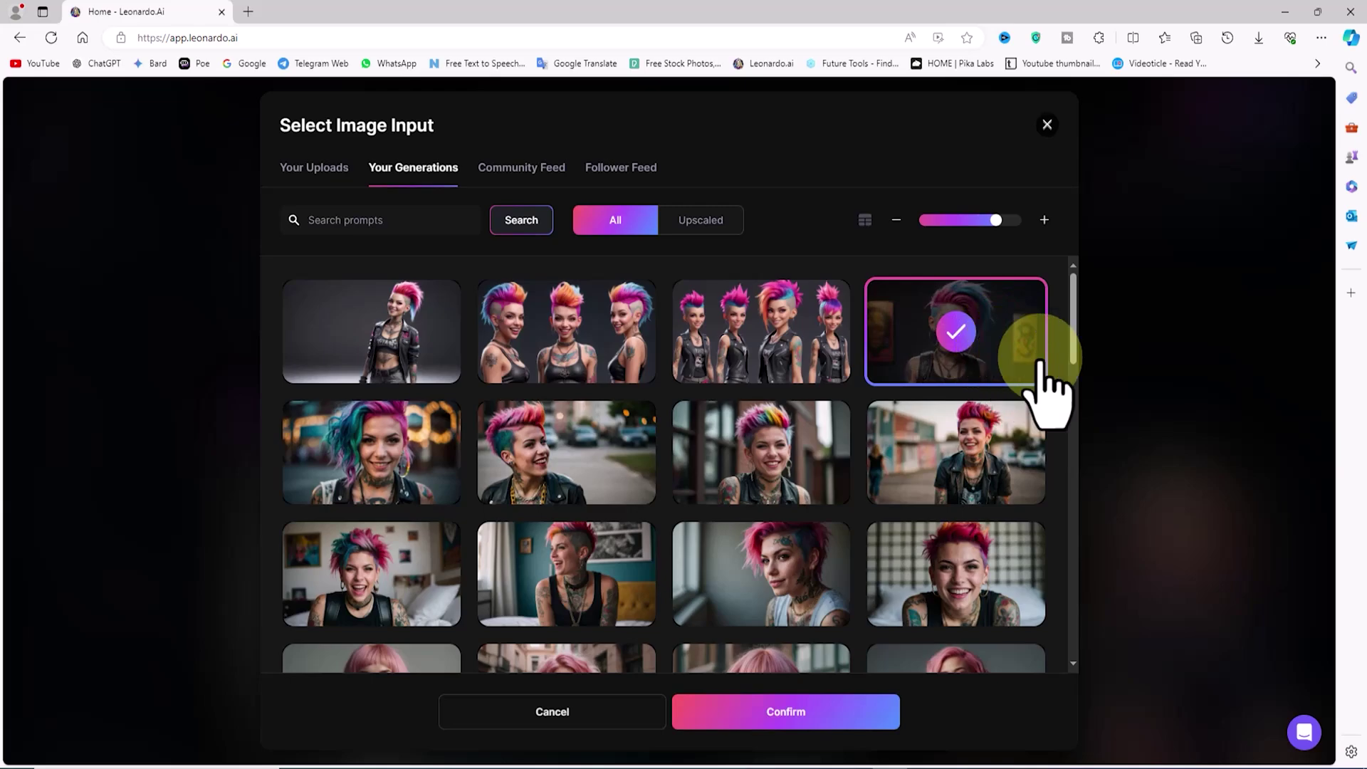
{"action": "left_click", "coordinate": [861, 707]}
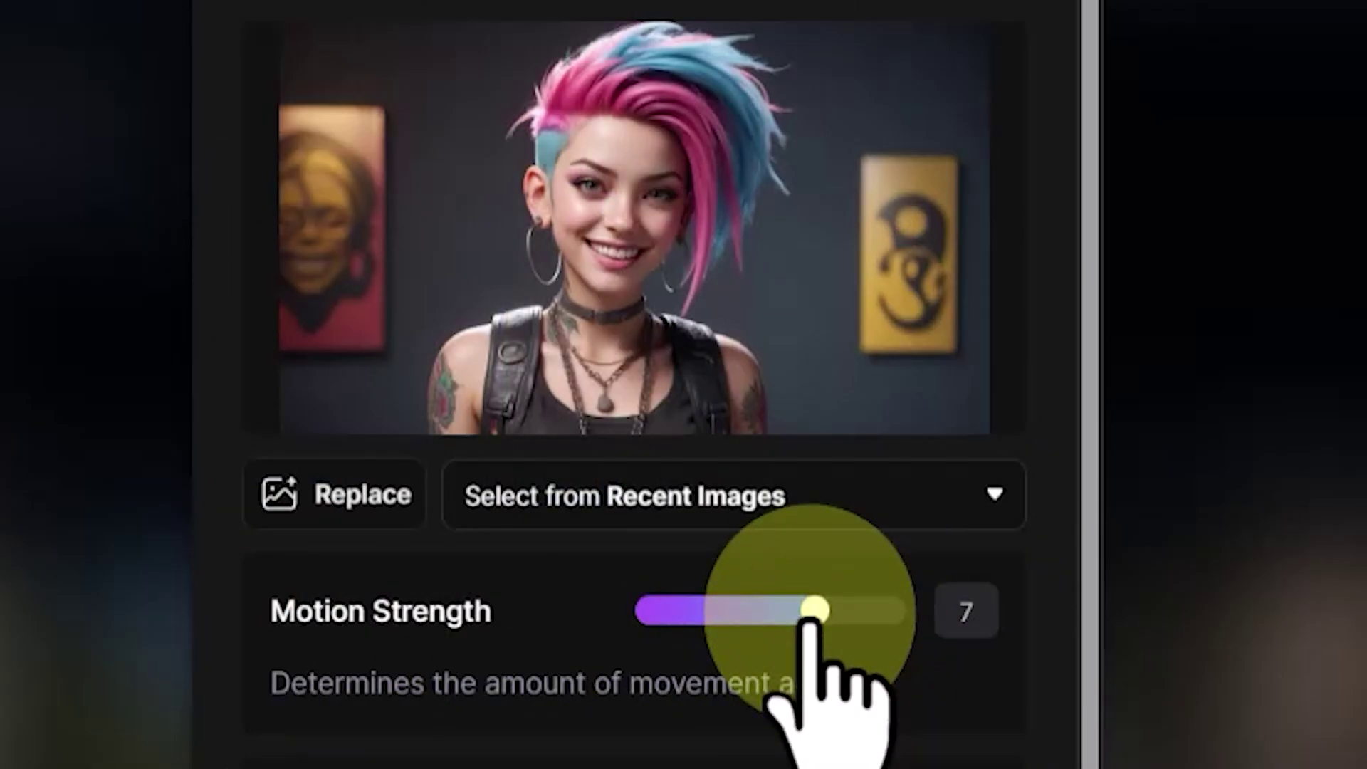
Set Motion Strength to 8, keep visibility Private, and start generating the video
{"action": "mouse_move", "coordinate": [733, 475]}
{"action": "left_mouse_down"}
{"action": "mouse_move", "coordinate": [697, 477]}
{"action": "mouse_move", "coordinate": [719, 477]}
{"action": "left_mouse_up"}
{"action": "left_click_drag", "start_coordinate": [778, 621], "coordinate": [845, 621]}
{"action": "left_click", "coordinate": [719, 555]}
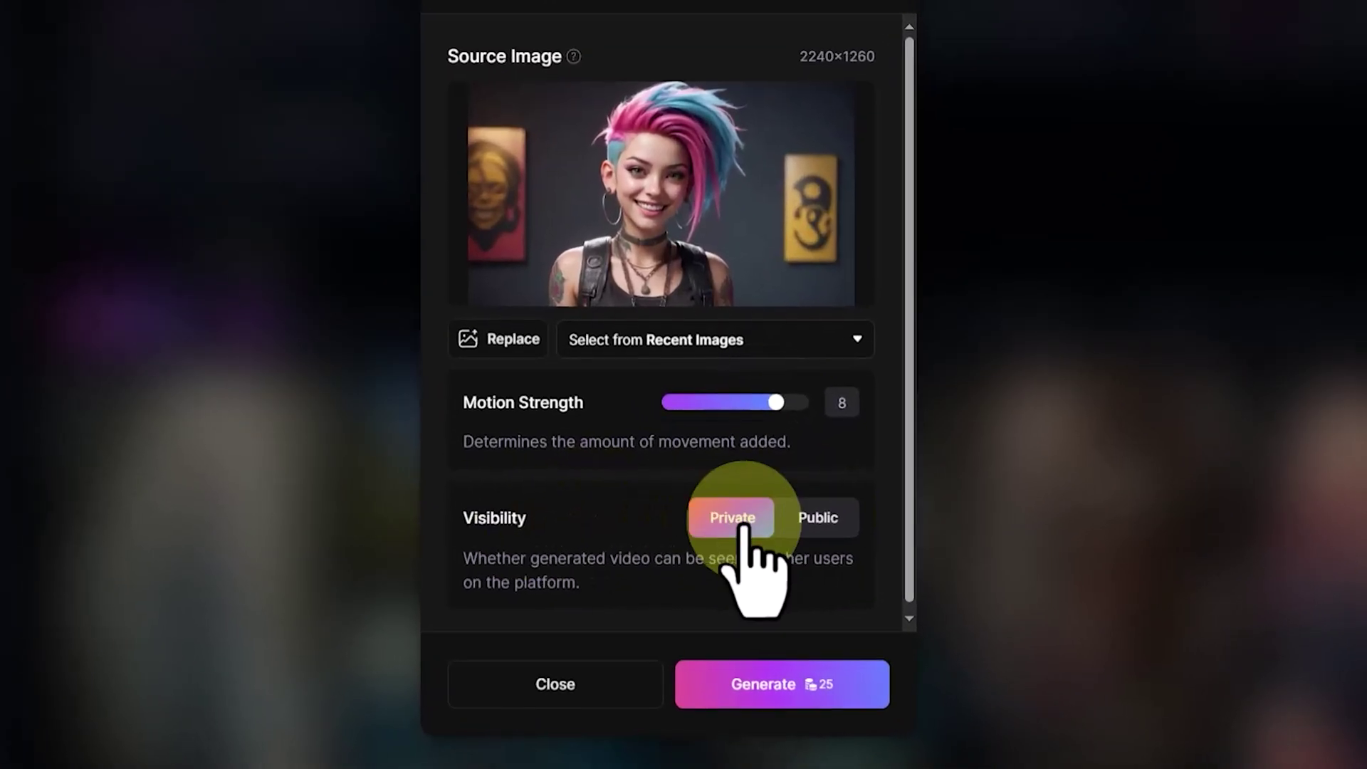
{"action": "left_click", "coordinate": [817, 518]}
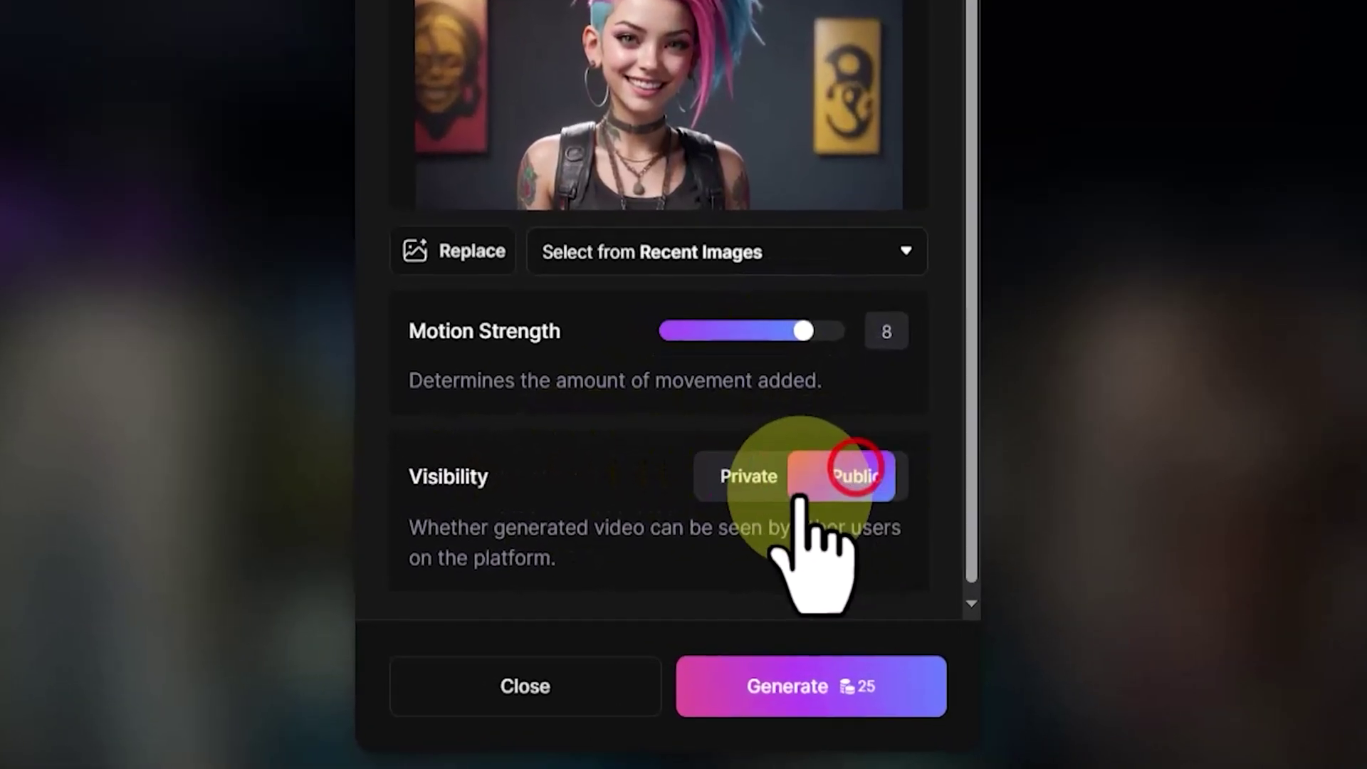
{"action": "left_click", "coordinate": [746, 447]}
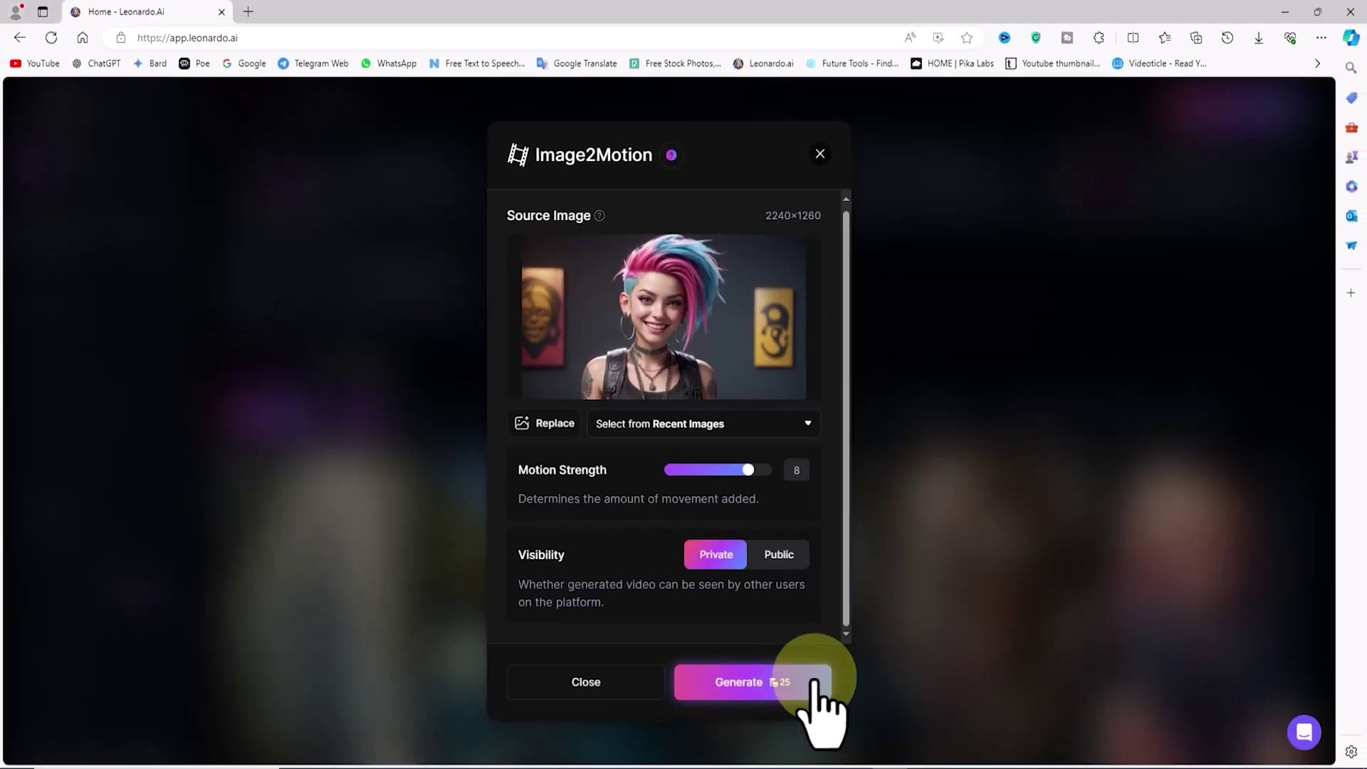
{"action": "left_click", "coordinate": [814, 682]}
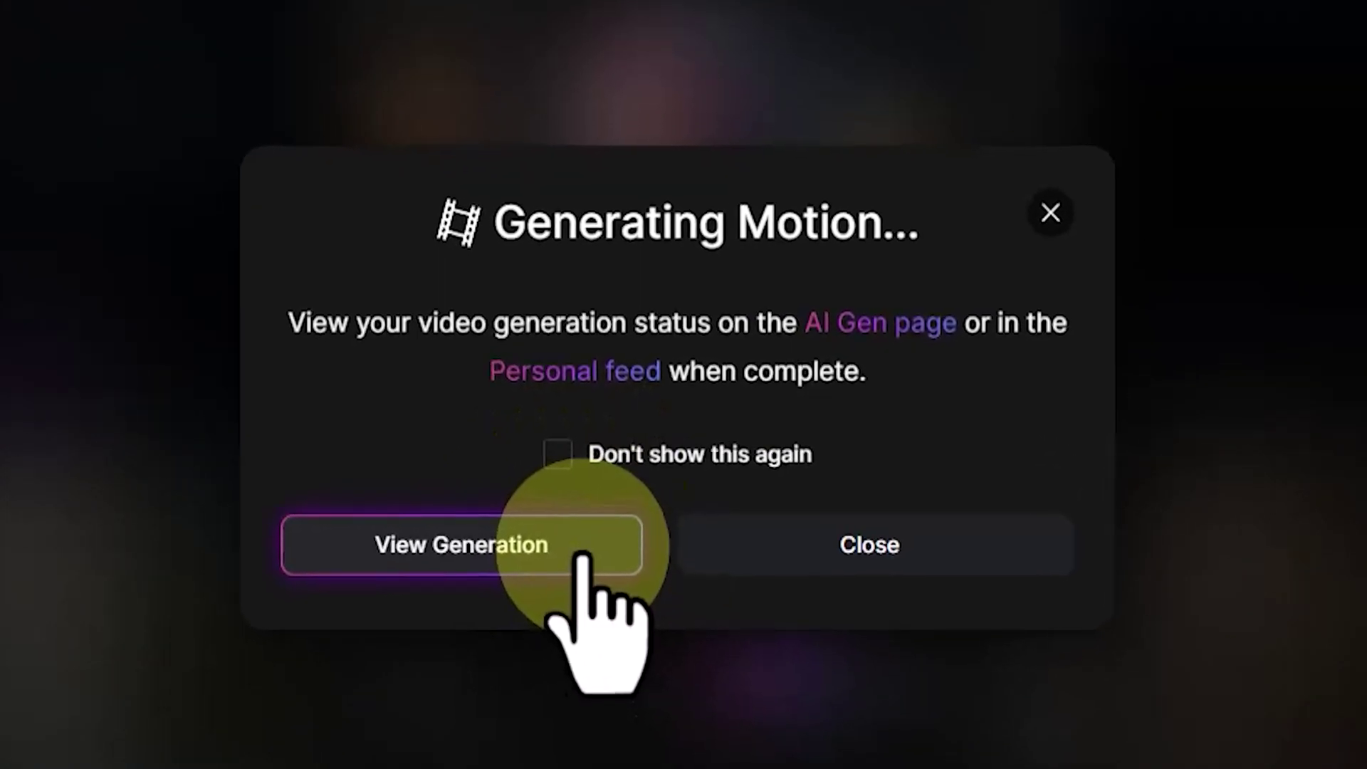
{"action": "left_click", "coordinate": [938, 536]}
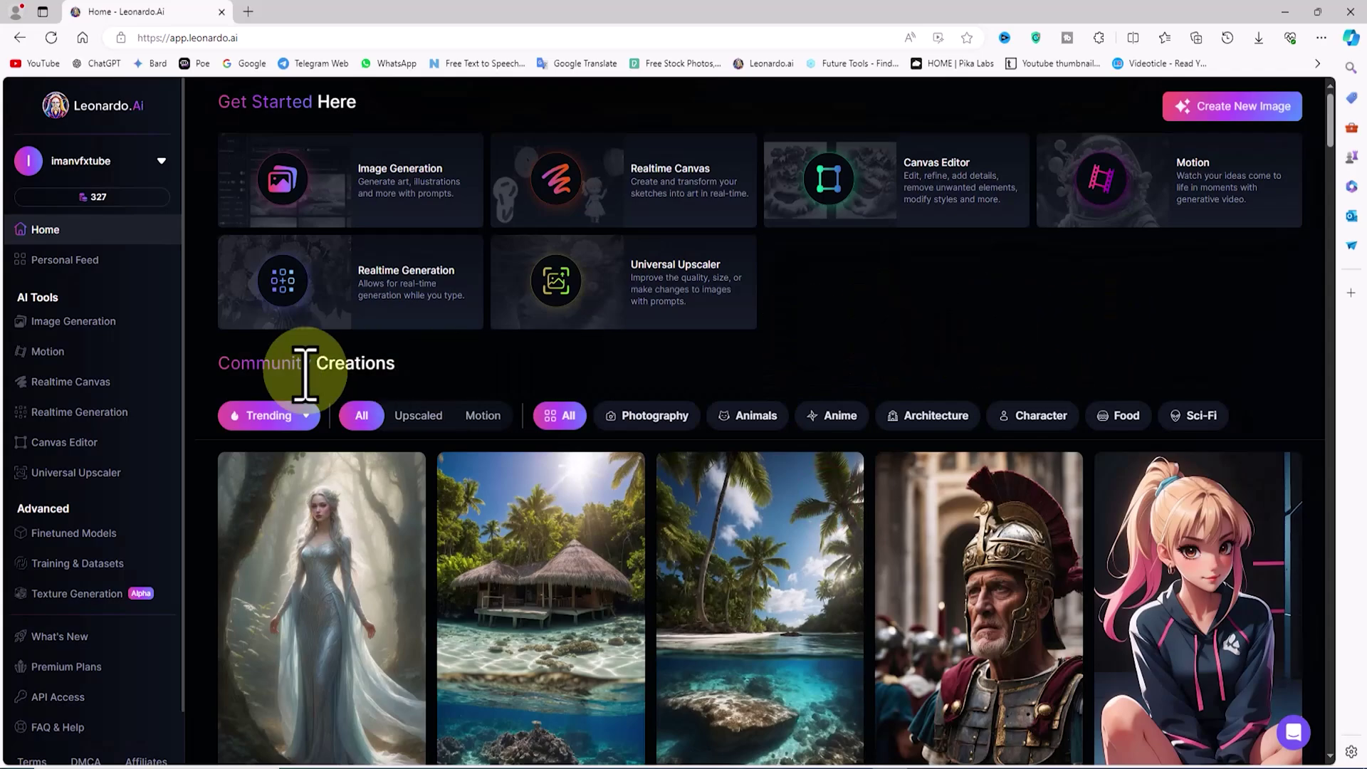
In Image2Motion, select the same punk-singer image from your generations as source
{"action": "left_click", "coordinate": [131, 353]}
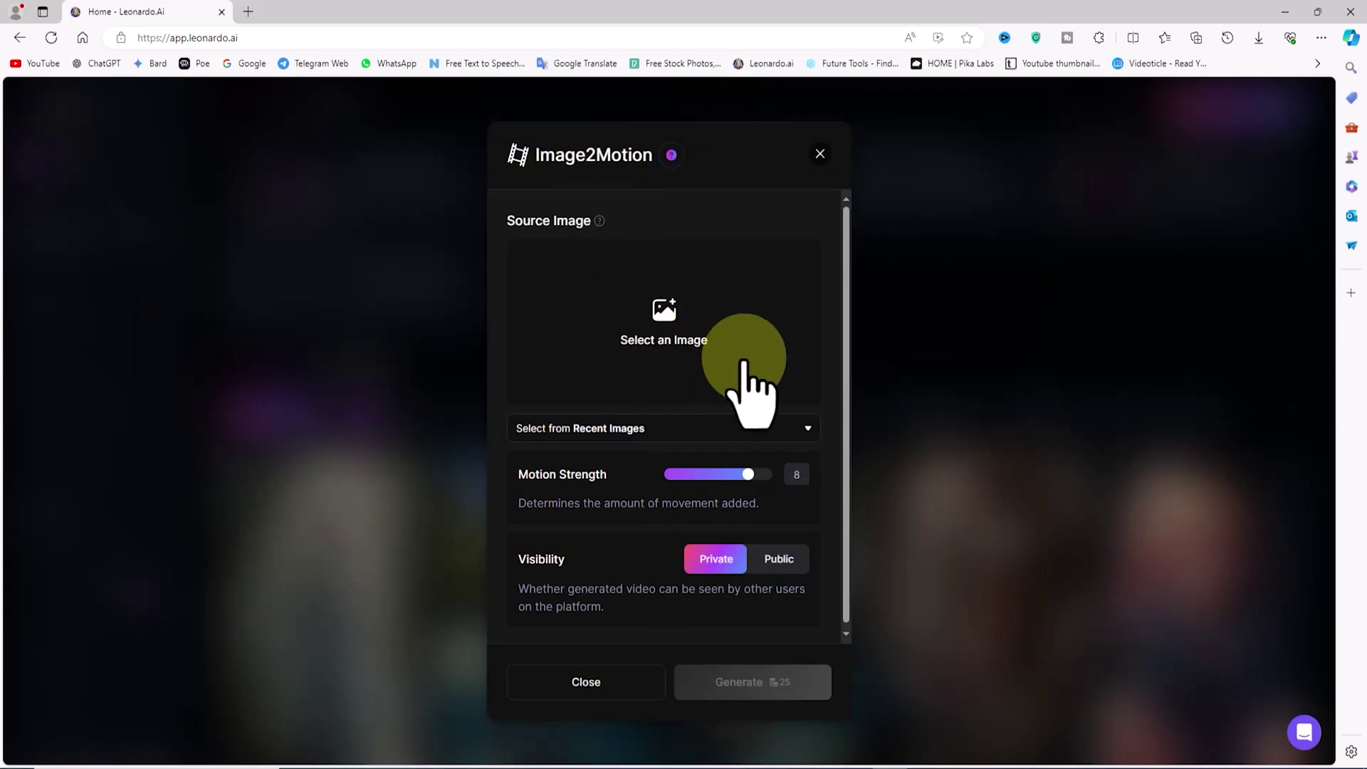
{"action": "left_click", "coordinate": [769, 311]}
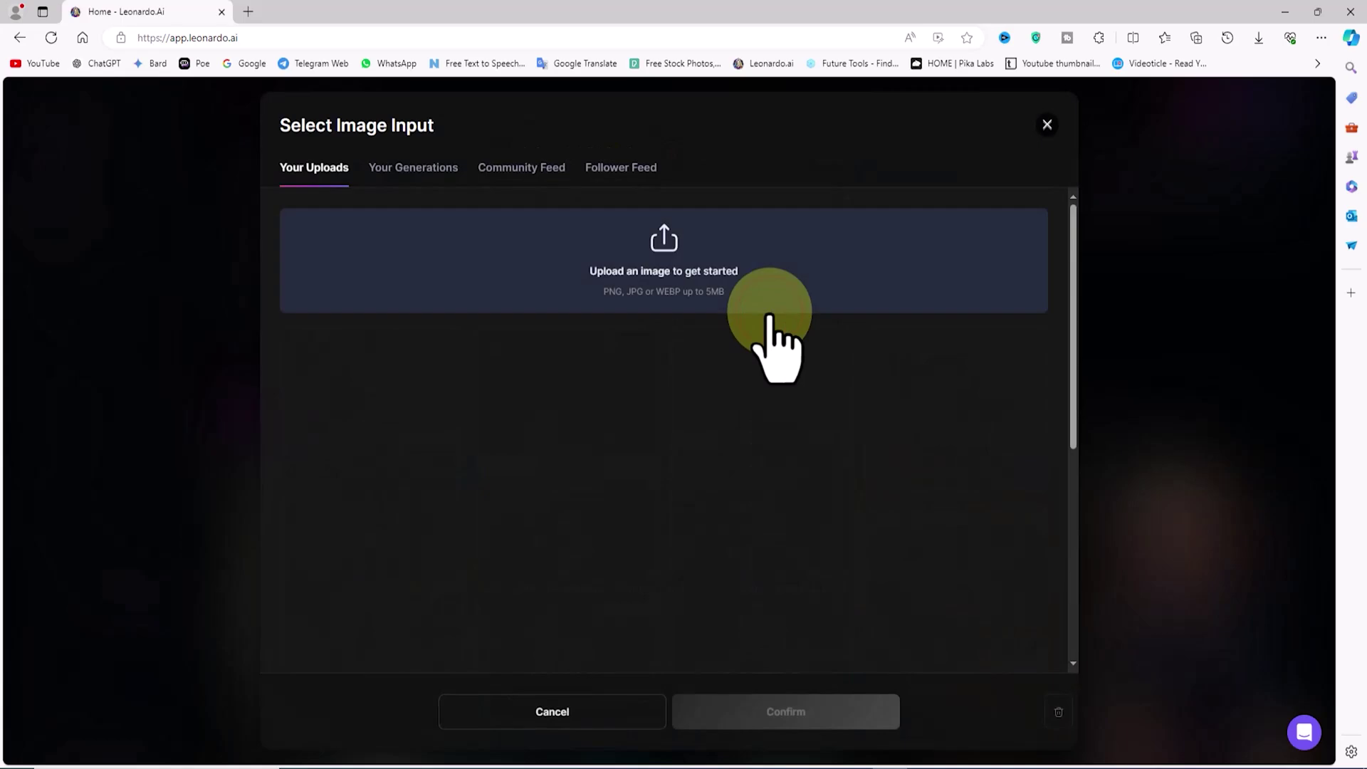
{"action": "left_click", "coordinate": [417, 164]}
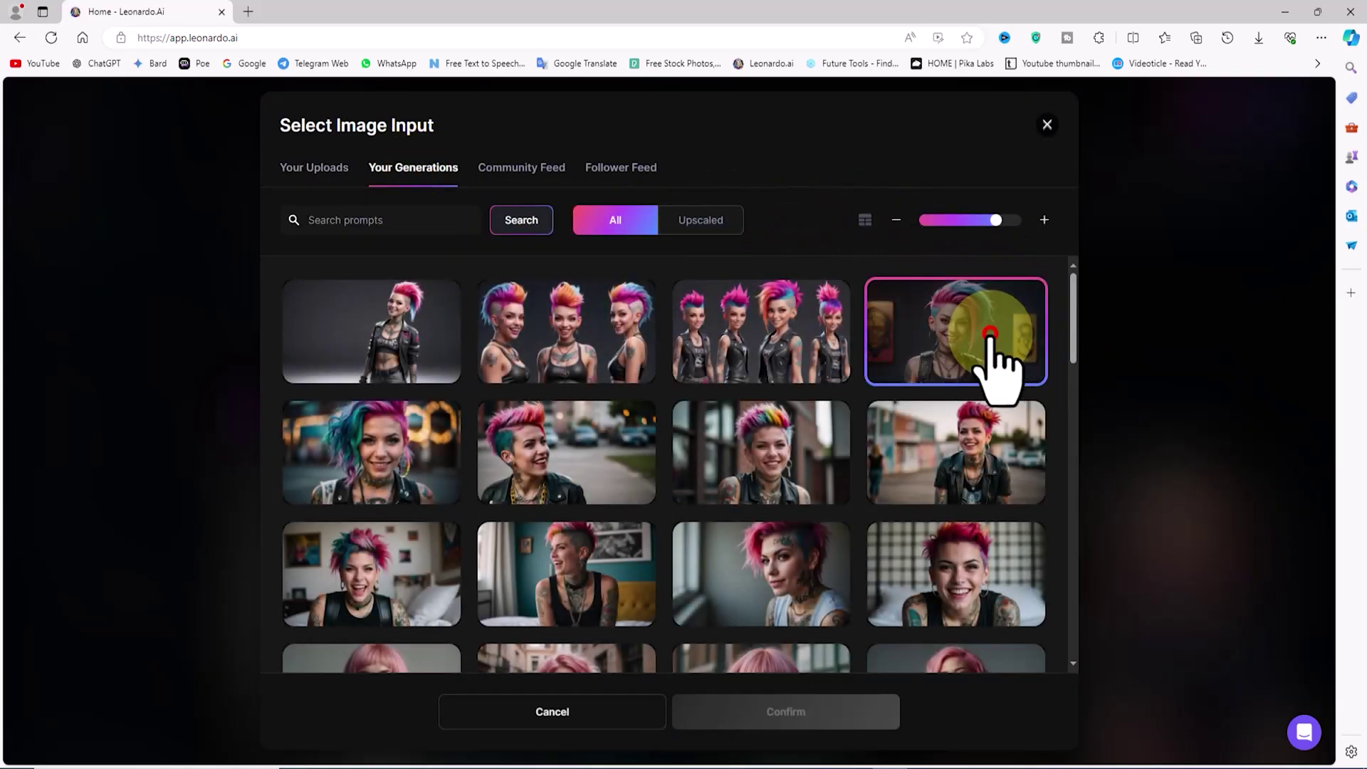
{"action": "left_click", "coordinate": [992, 366]}
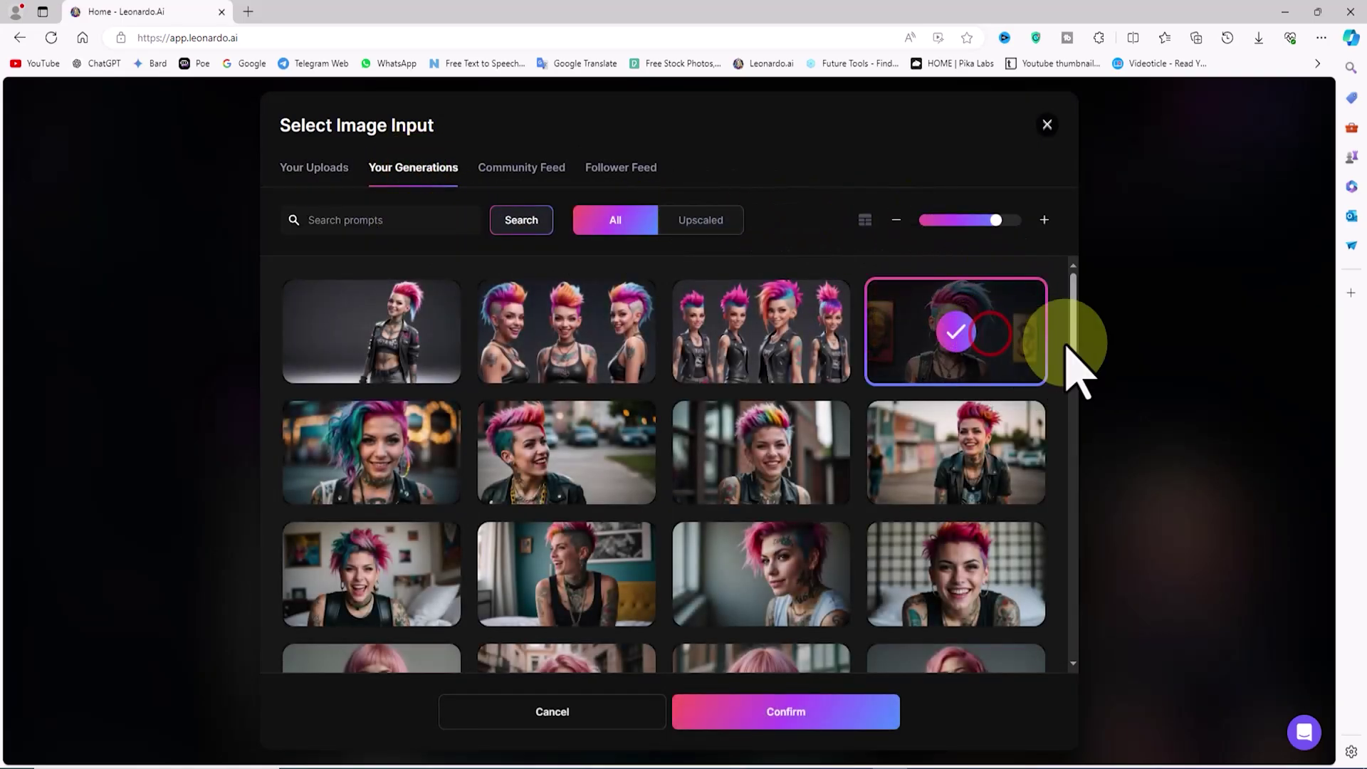
{"action": "left_click", "coordinate": [852, 710]}
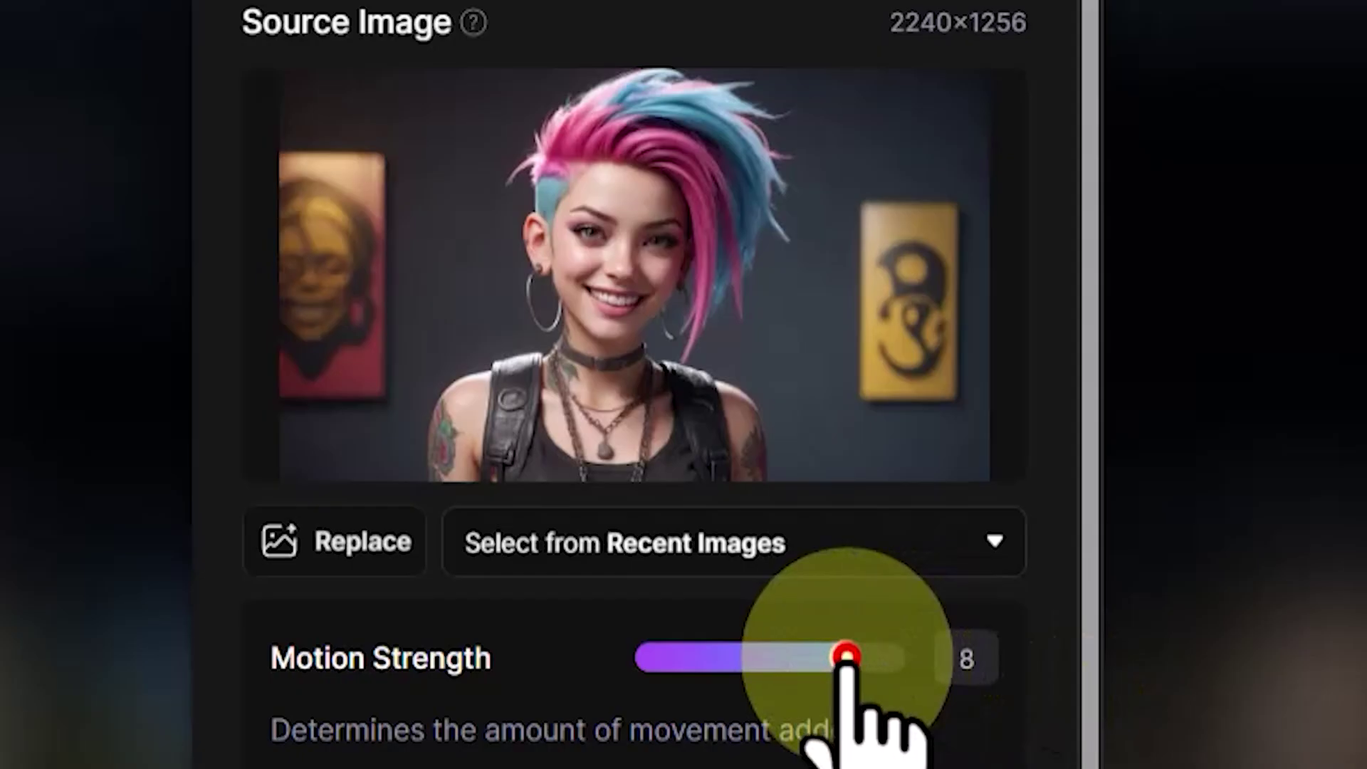
Set Motion Strength to 10 and start generating the second motion video
{"action": "left_click_drag", "start_coordinate": [744, 476], "coordinate": [732, 477]}
{"action": "left_click_drag", "start_coordinate": [819, 659], "coordinate": [925, 673]}
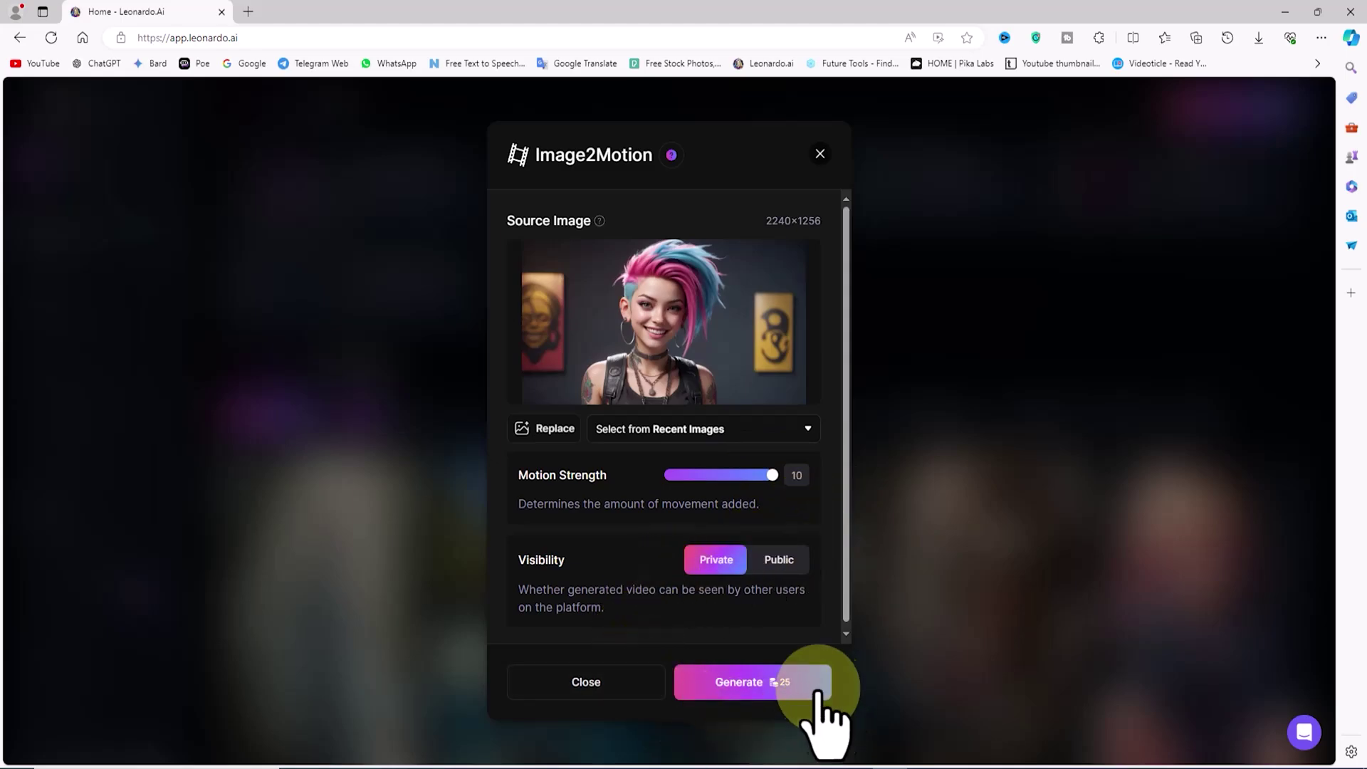
{"action": "left_click", "coordinate": [801, 677]}
Generate a third Image2Motion video from the punk singer image at Motion Strength 9
{"action": "left_click", "coordinate": [800, 500]}
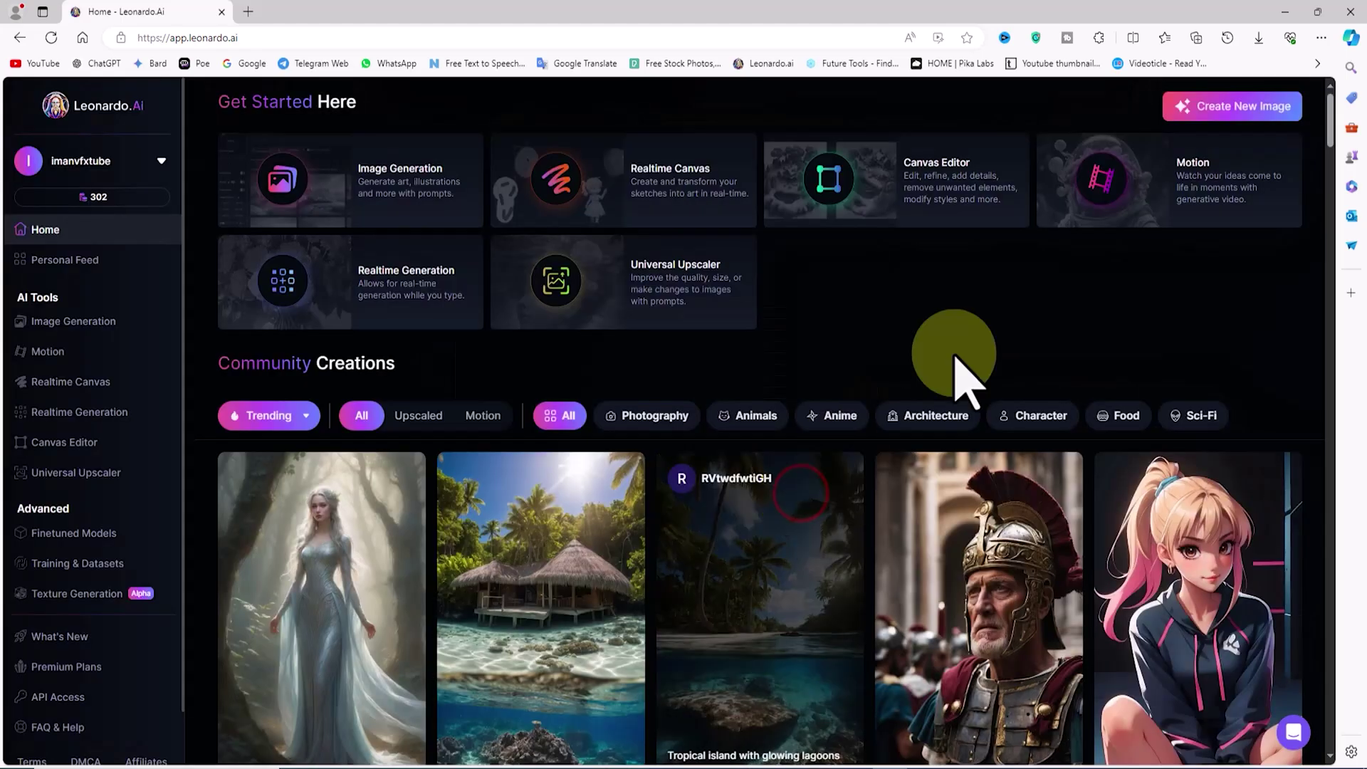
{"action": "left_click", "coordinate": [148, 349]}
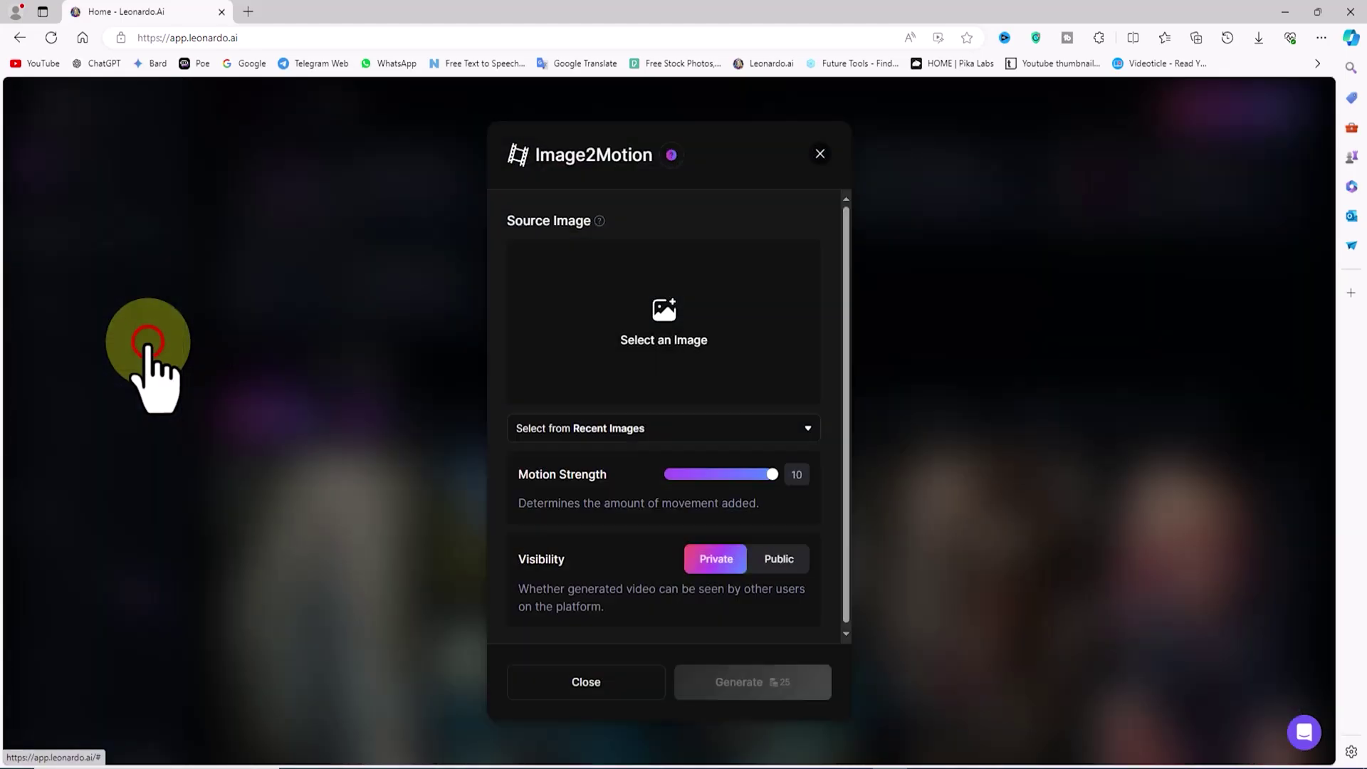
{"action": "left_click", "coordinate": [736, 302]}
{"action": "left_click", "coordinate": [445, 171]}
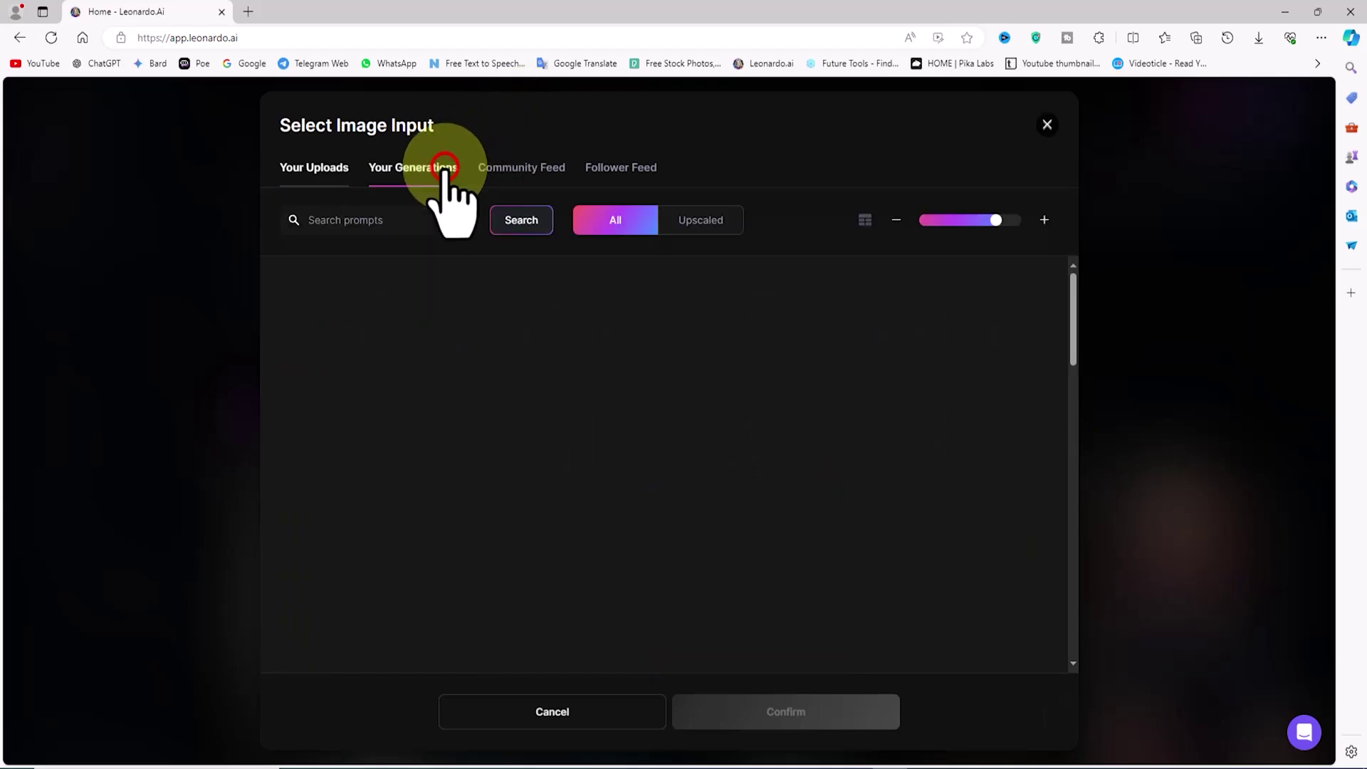
{"action": "left_click", "coordinate": [983, 319]}
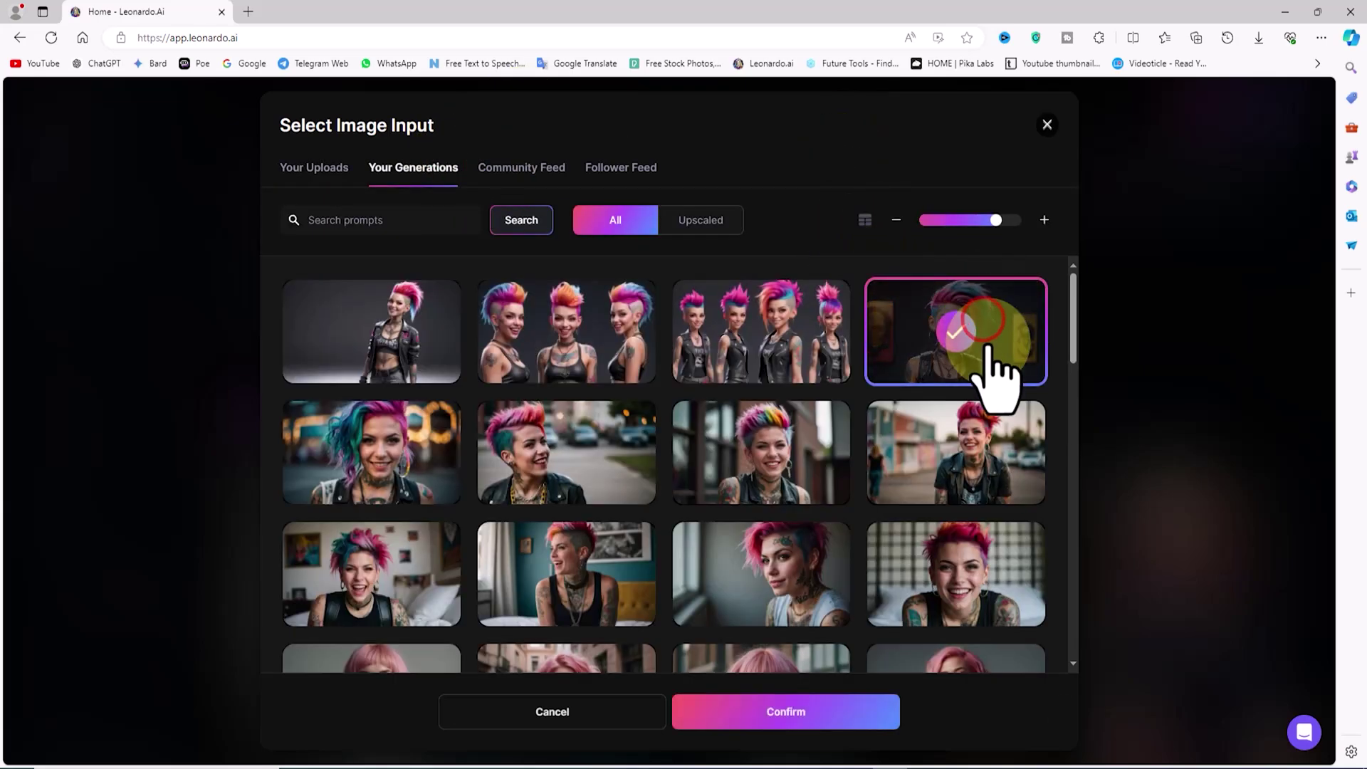
{"action": "left_click", "coordinate": [840, 720]}
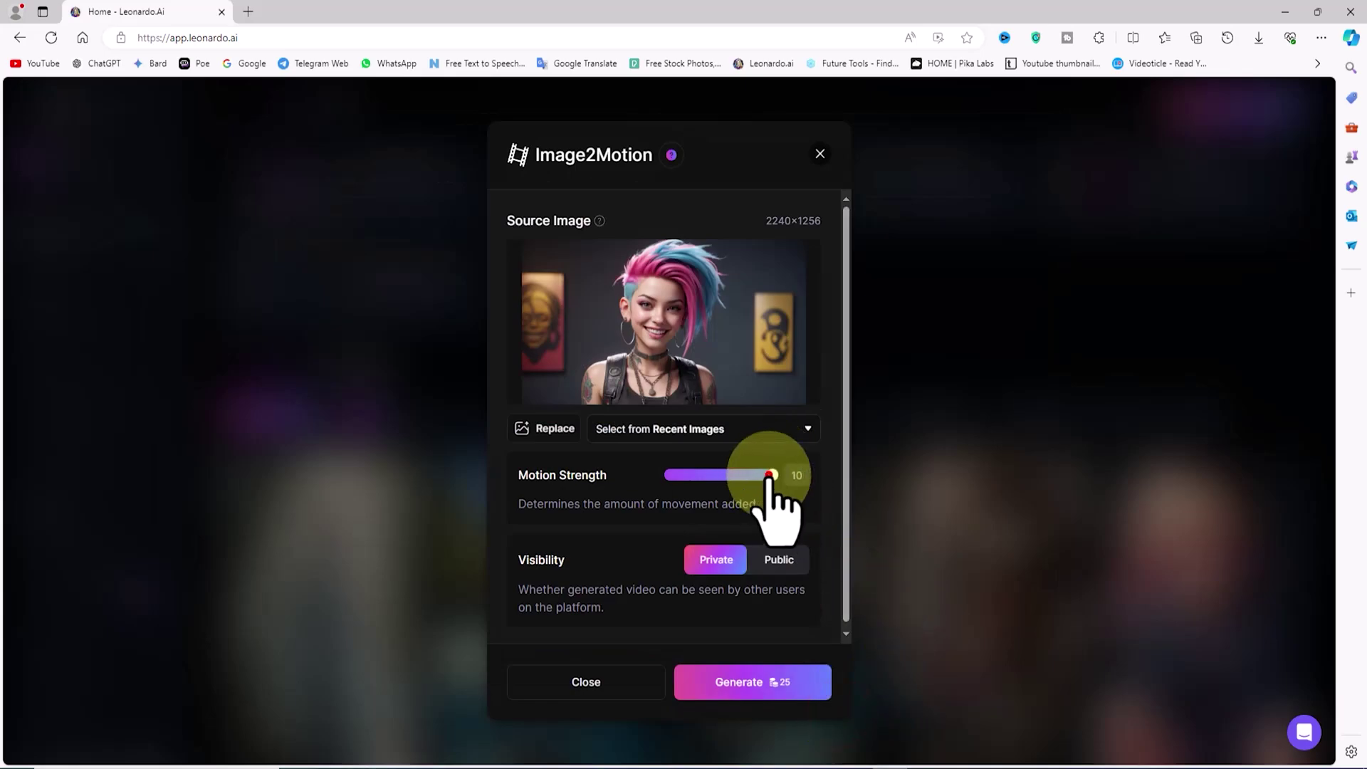
{"action": "left_click", "coordinate": [814, 685]}
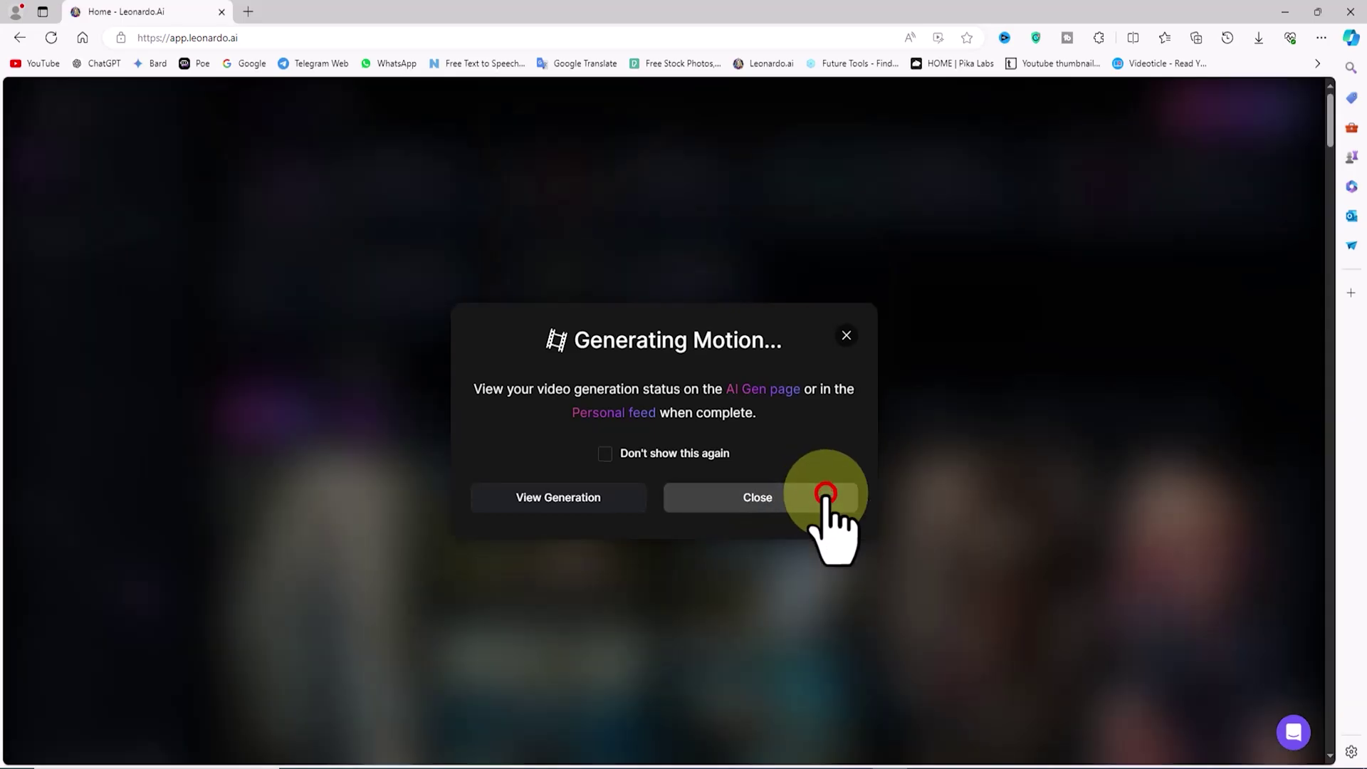
{"action": "left_click", "coordinate": [824, 494]}
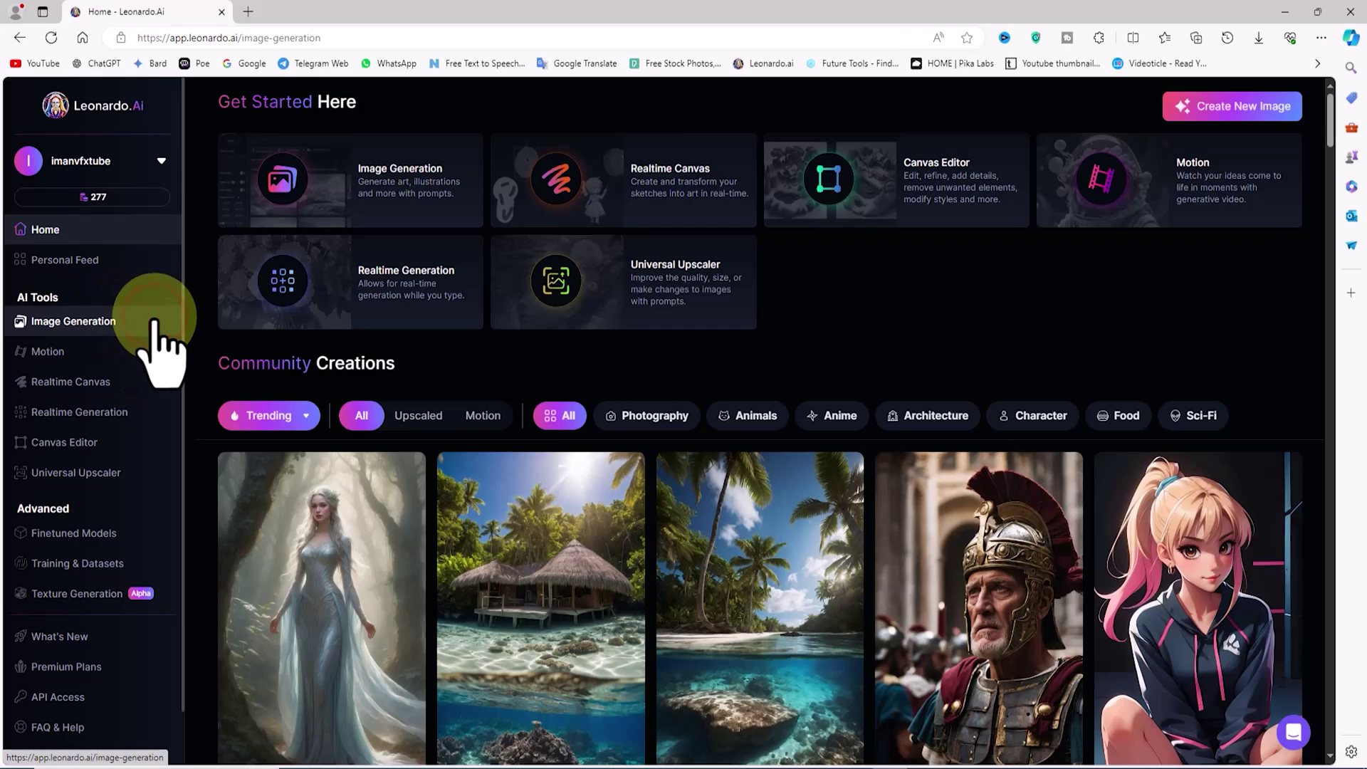
Browse the Image Generation feed and open the finished punk singer motion video
{"action": "left_click", "coordinate": [153, 322]}
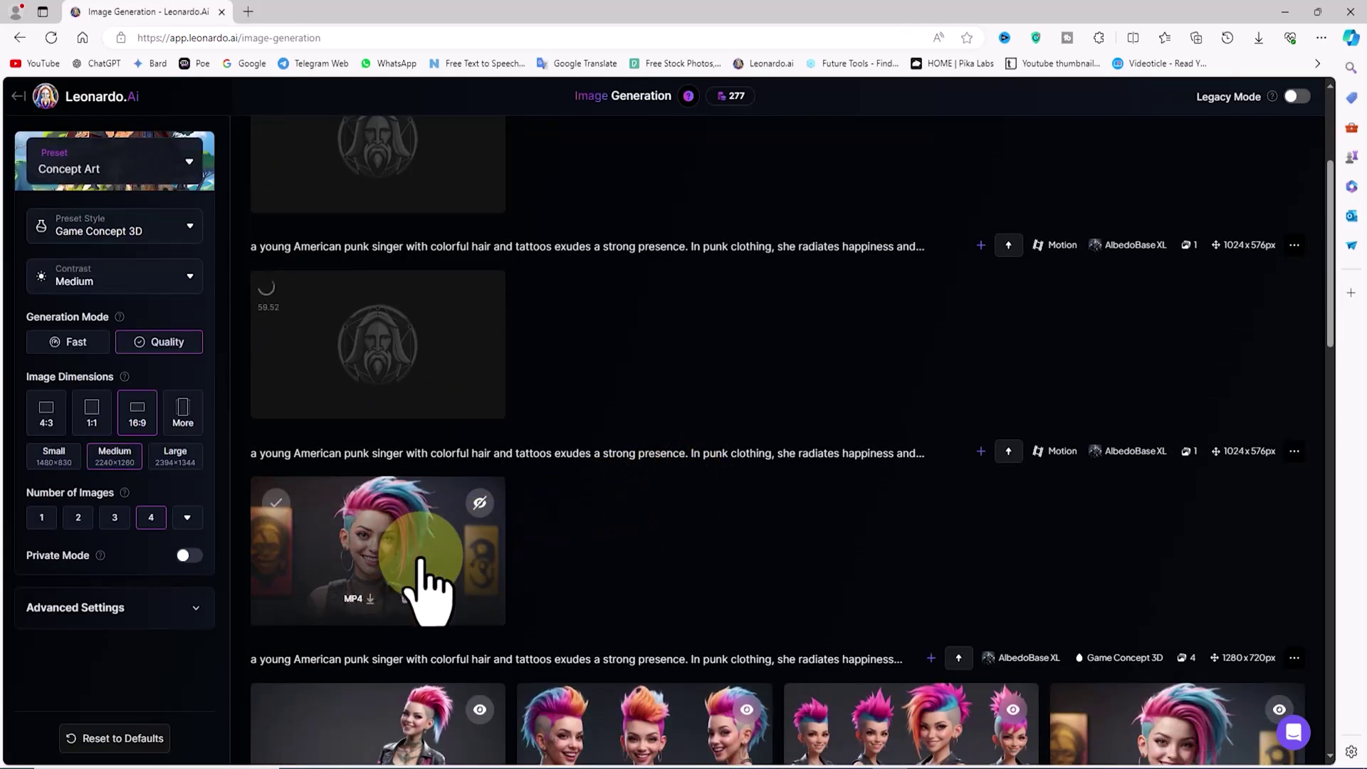
{"action": "scroll", "coordinate": [579, 290], "scroll_direction": "up", "scroll_amount": 3}
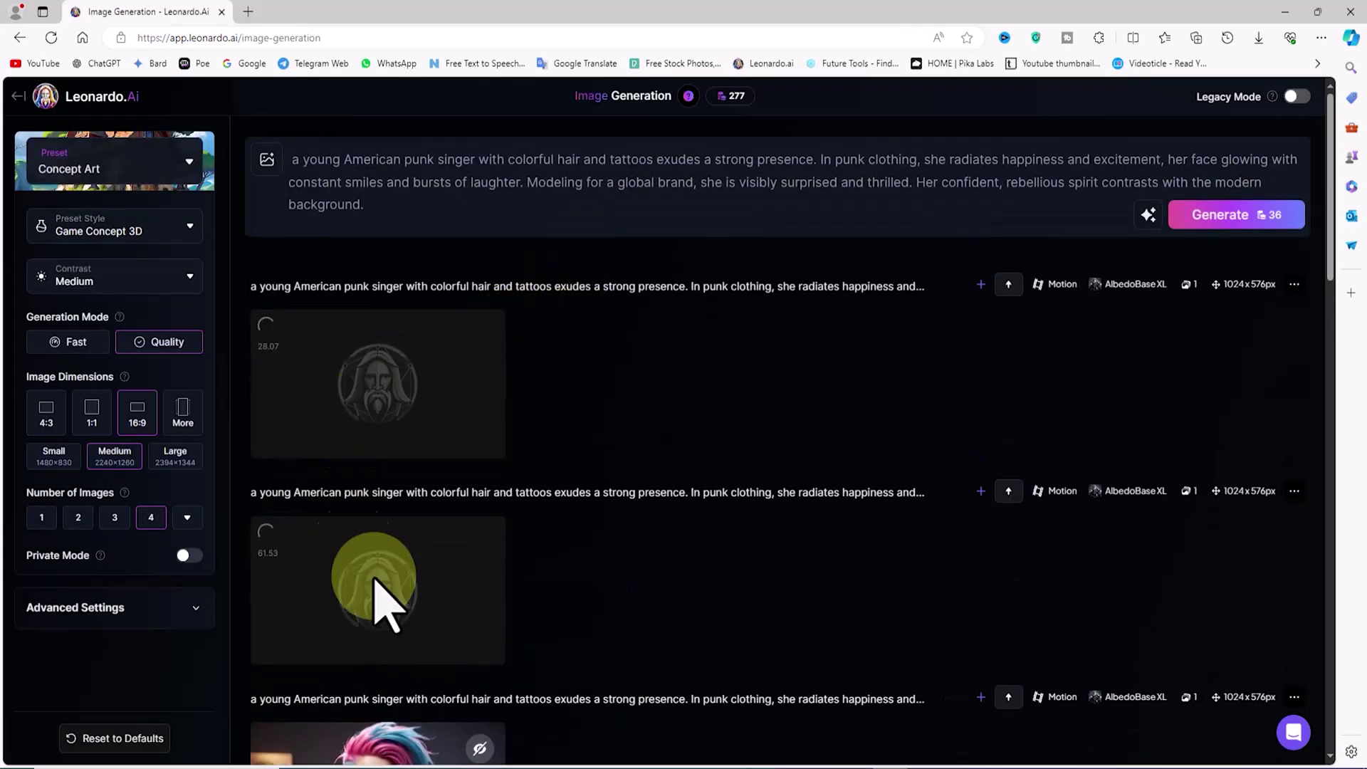
{"action": "scroll", "coordinate": [576, 463], "scroll_direction": "down", "scroll_amount": 5}
{"action": "mouse_move", "coordinate": [372, 464]}
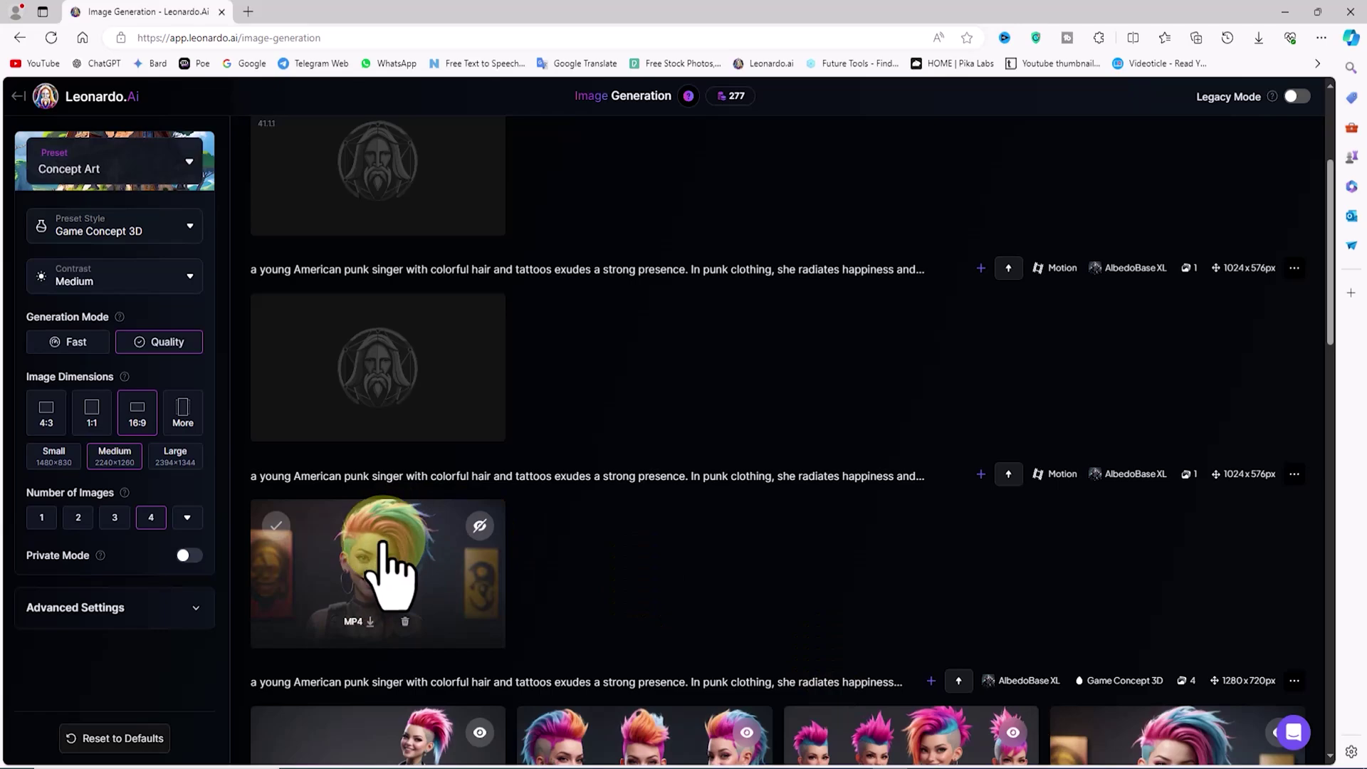
{"action": "left_click", "coordinate": [382, 541]}
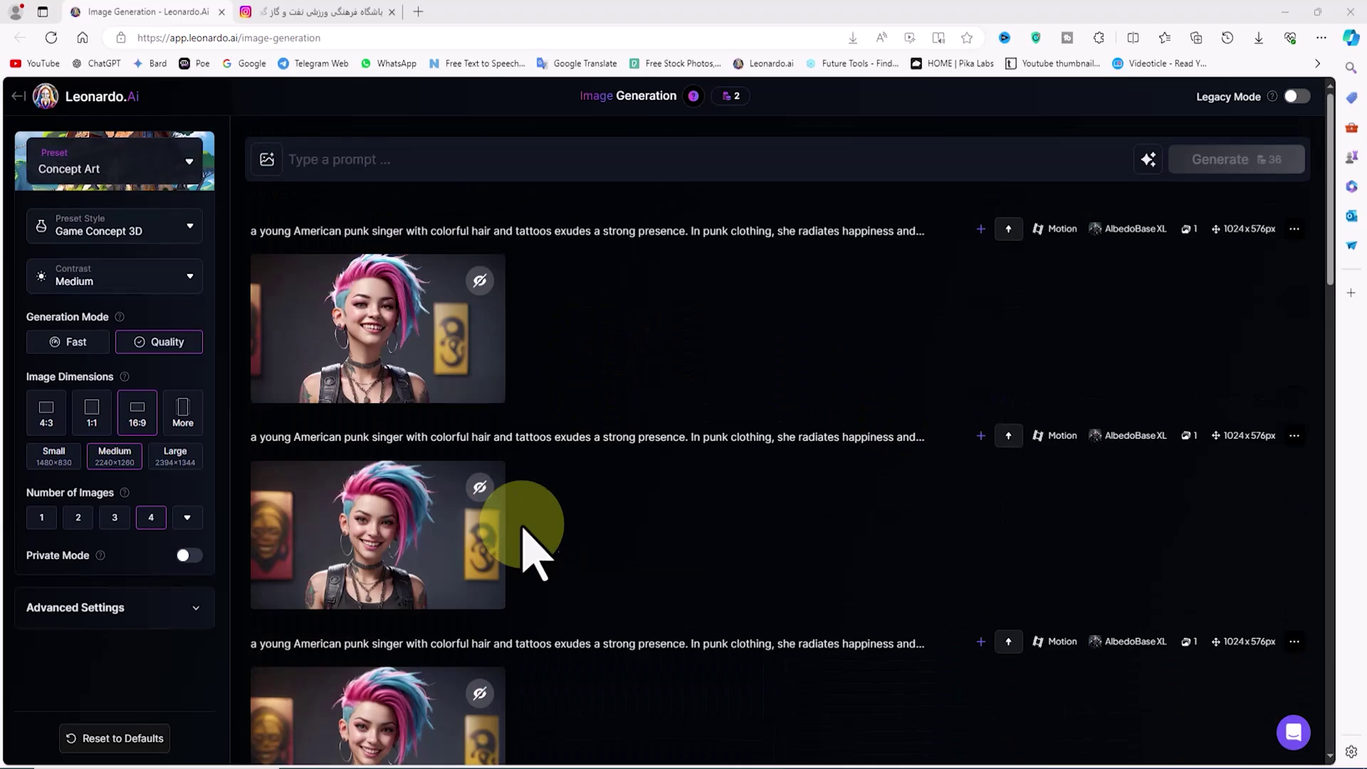
{"action": "left_click", "coordinate": [421, 511]}
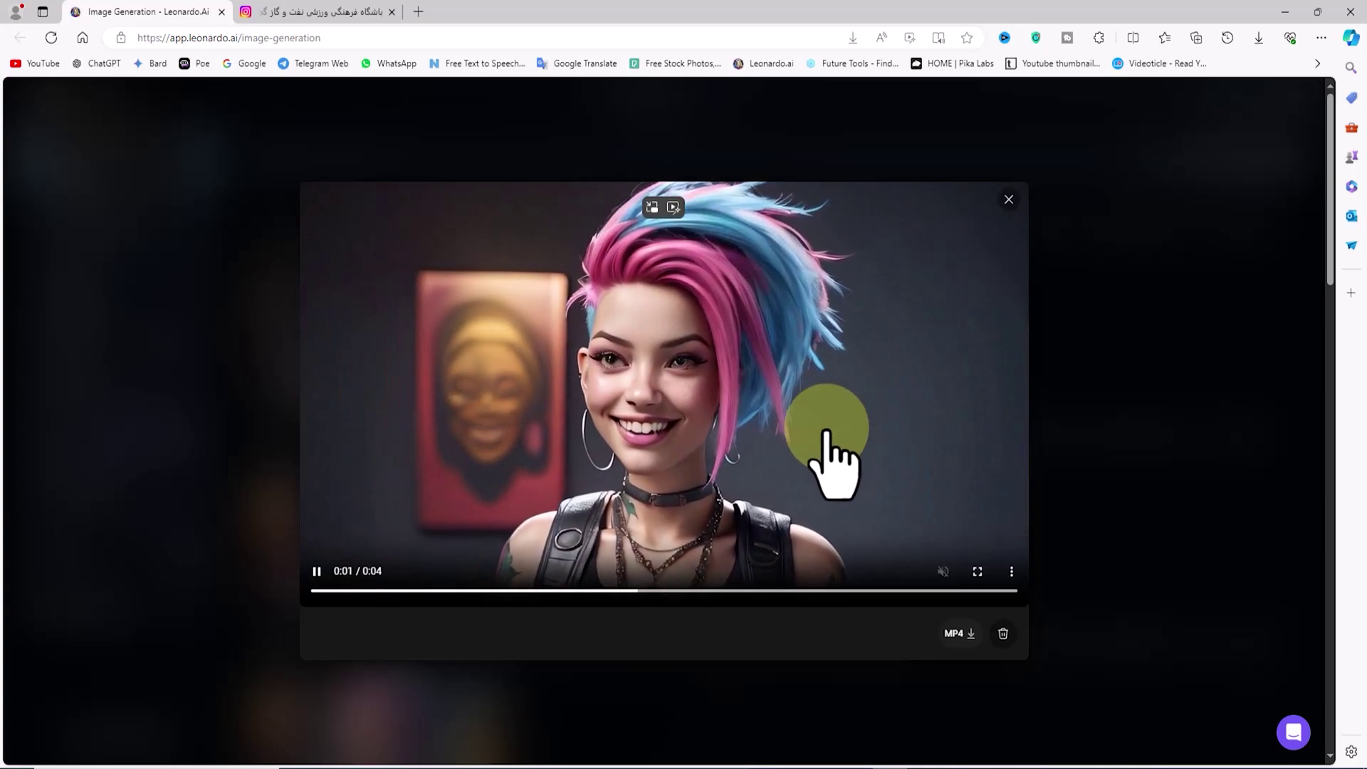
{"action": "left_click", "coordinate": [1008, 198]}
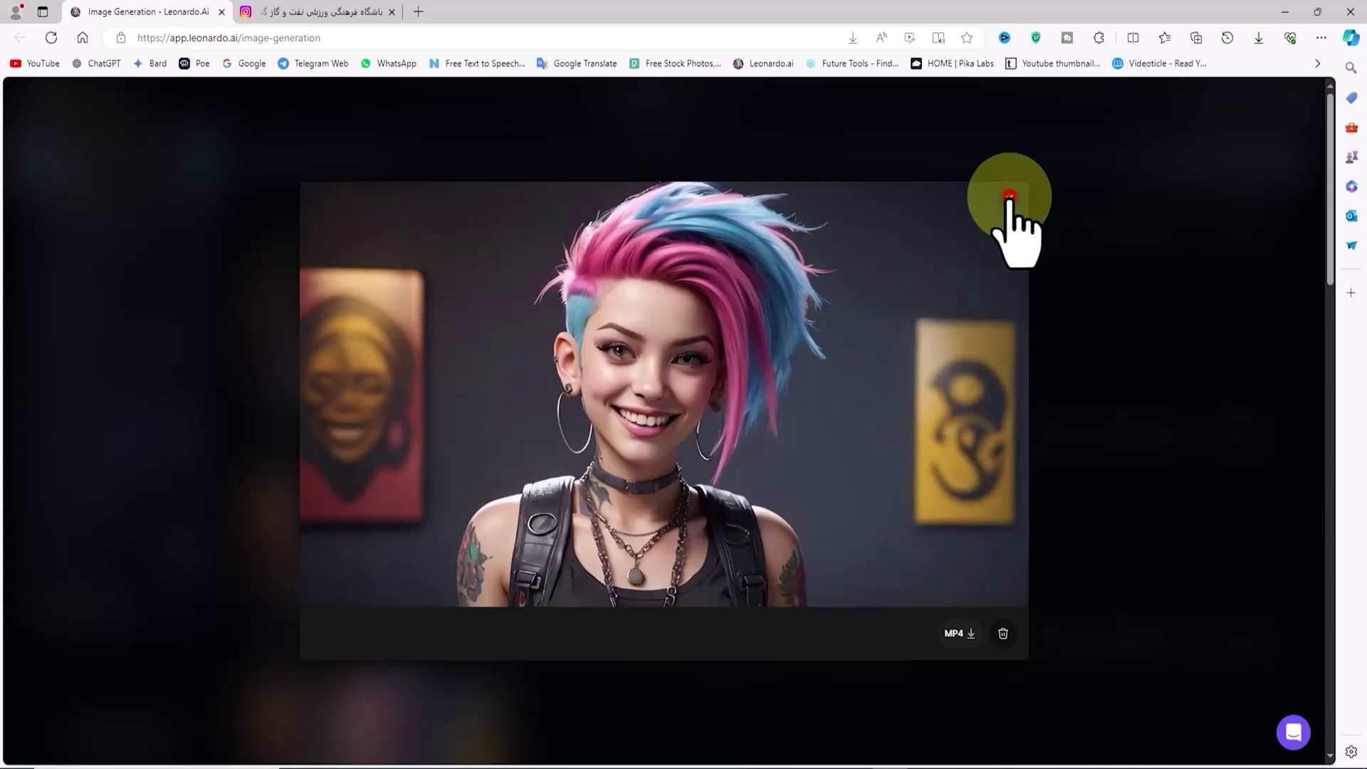